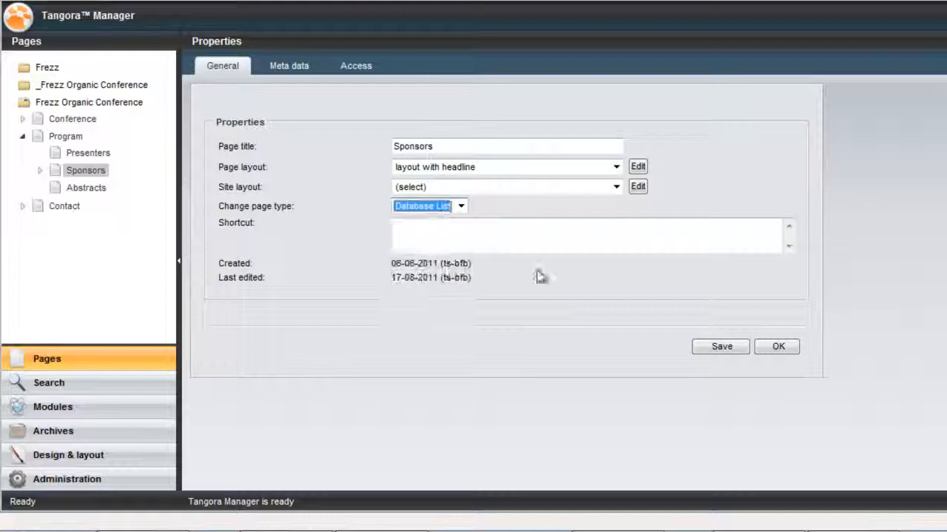
Confirm Database List as the Sponsors page's type and assign the Sponsors list as its content.
{"action": "left_click", "coordinate": [779, 346]}
{"action": "left_click", "coordinate": [564, 304]}
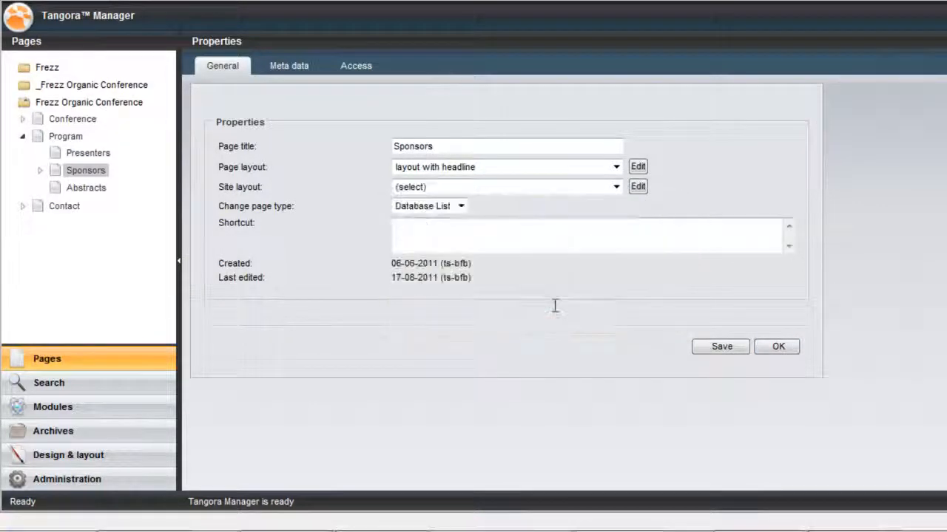
{"action": "left_click", "coordinate": [223, 214]}
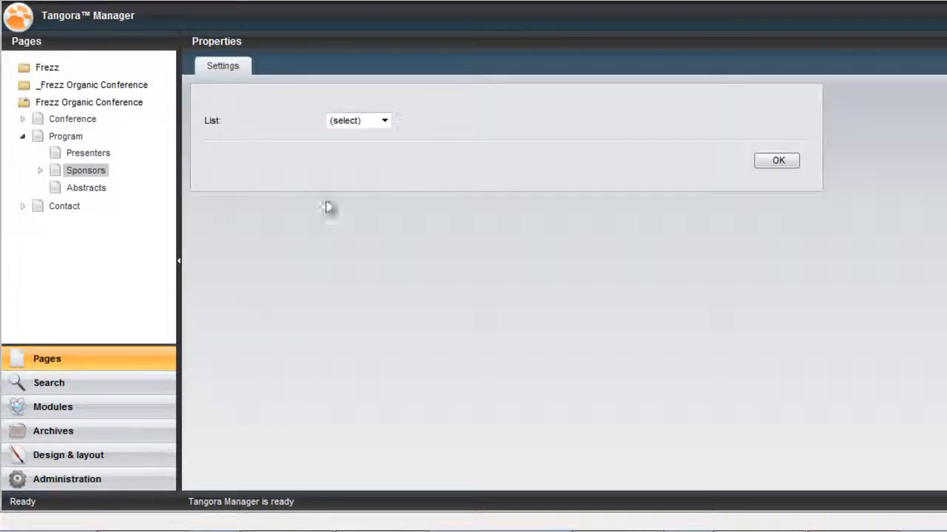
{"action": "left_click", "coordinate": [383, 122]}
{"action": "left_click", "coordinate": [377, 160]}
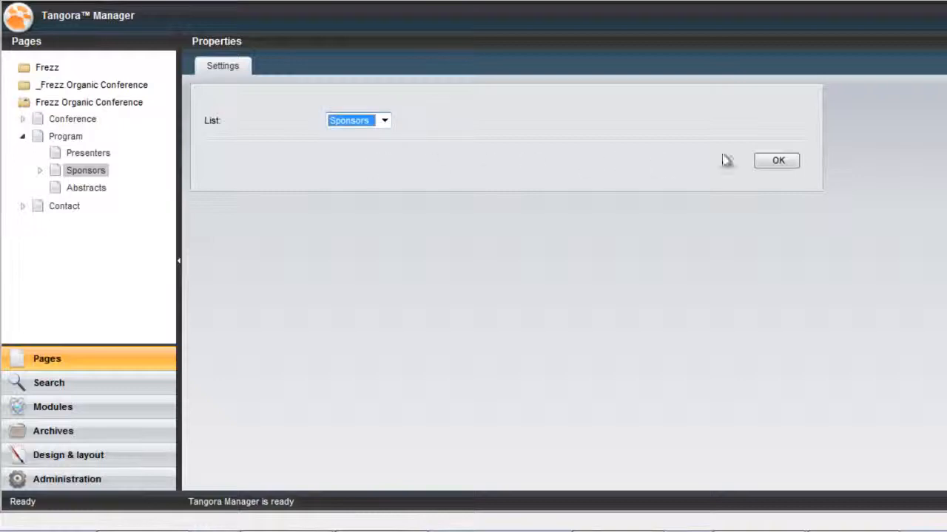
{"action": "left_click", "coordinate": [781, 162]}
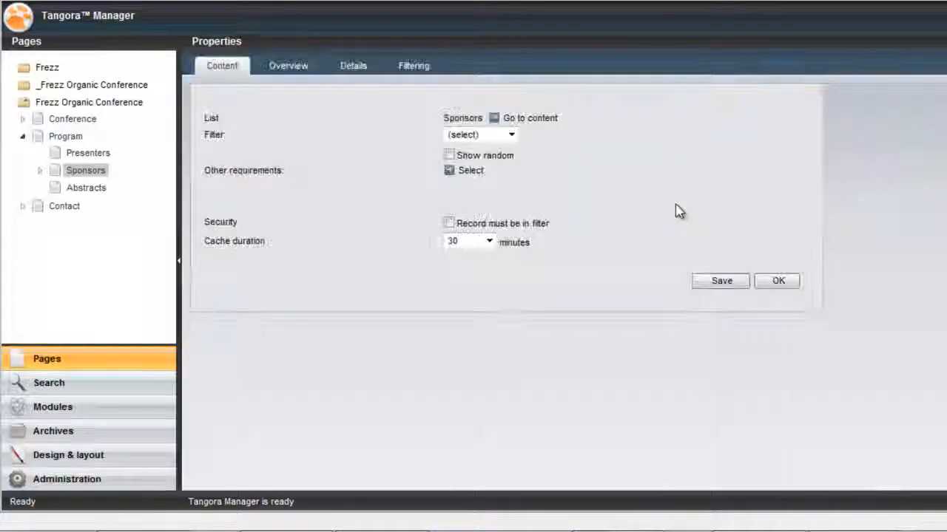
Set the overview's view mode to Block list and open its layout for editing.
{"action": "left_click", "coordinate": [299, 67]}
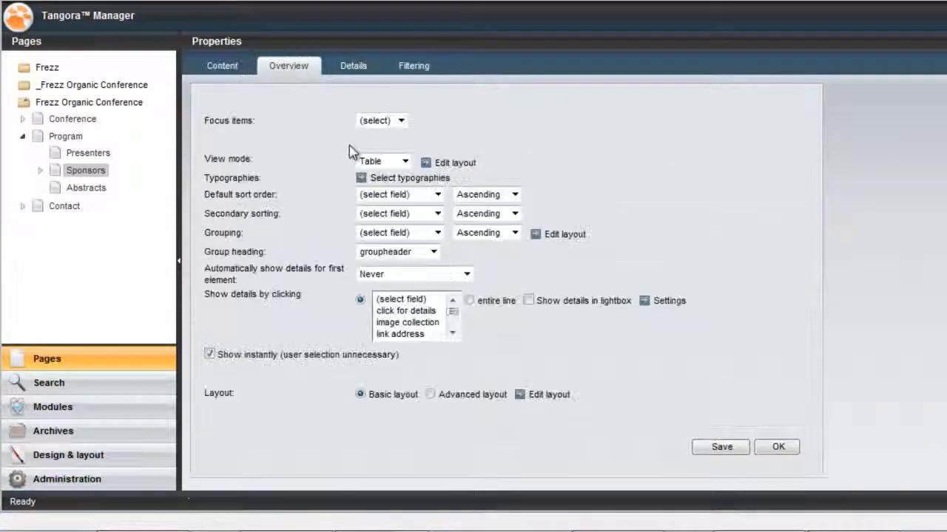
{"action": "left_click", "coordinate": [403, 162]}
{"action": "left_click", "coordinate": [381, 199]}
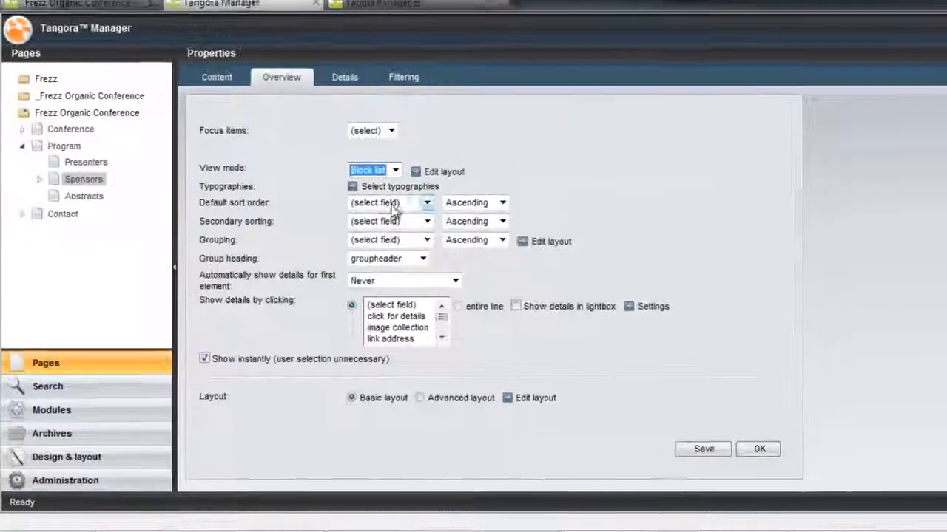
{"action": "left_click", "coordinate": [460, 163]}
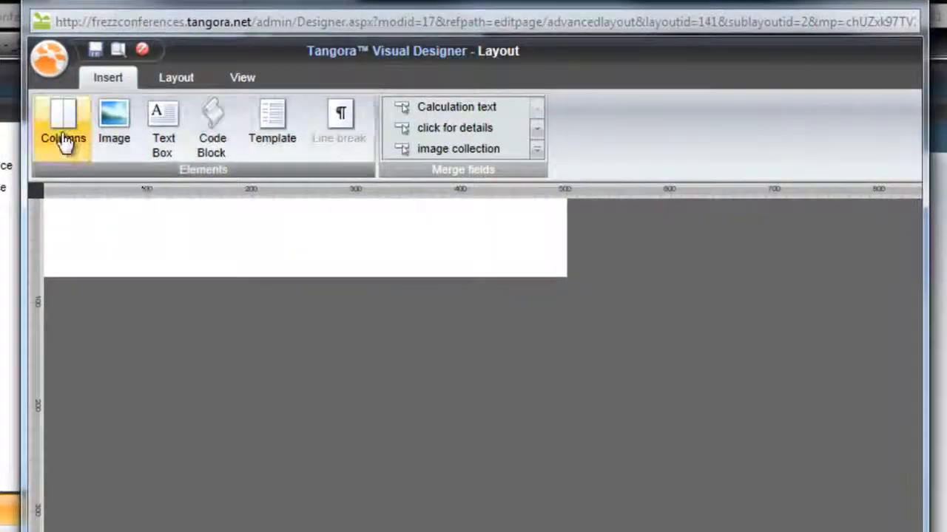
Insert a single full-width column into the empty layout and give it wide padding.
{"action": "left_click", "coordinate": [167, 119]}
{"action": "left_click", "coordinate": [83, 176]}
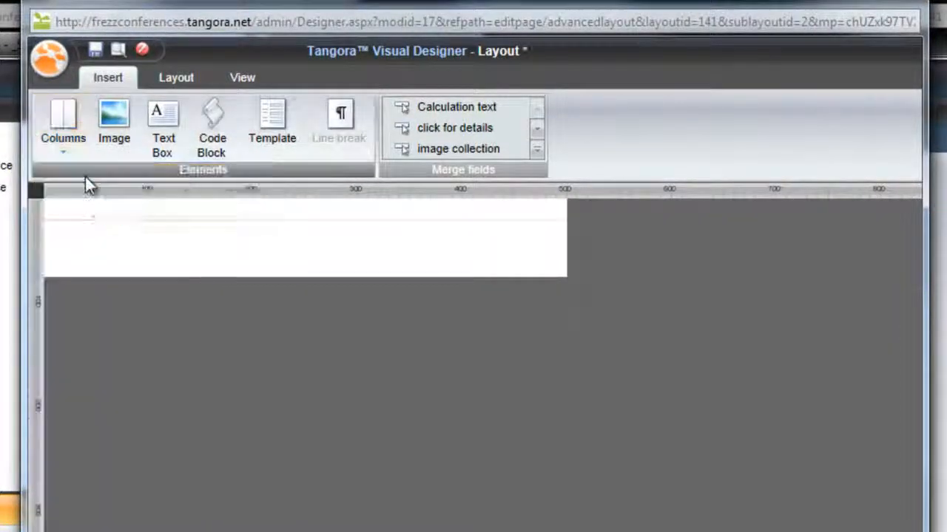
{"action": "left_click", "coordinate": [173, 207]}
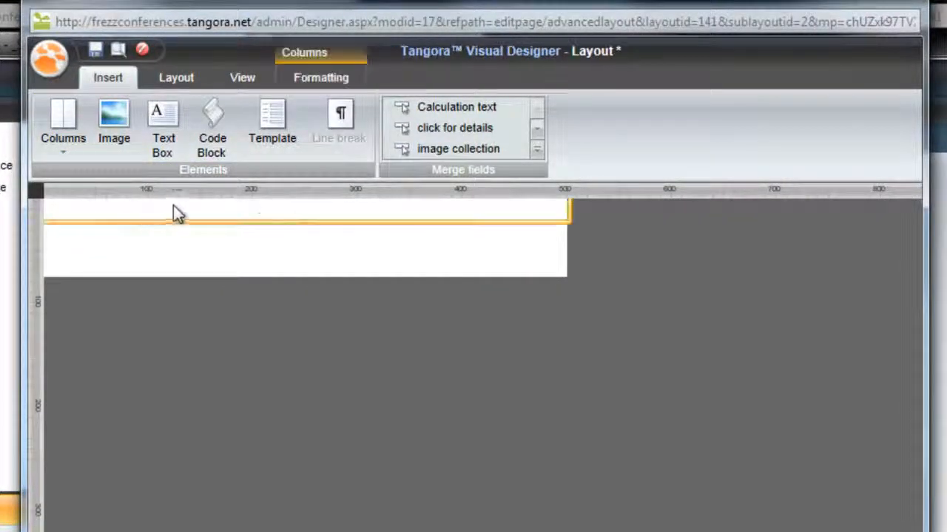
{"action": "left_click", "coordinate": [346, 74]}
{"action": "left_click", "coordinate": [172, 148]}
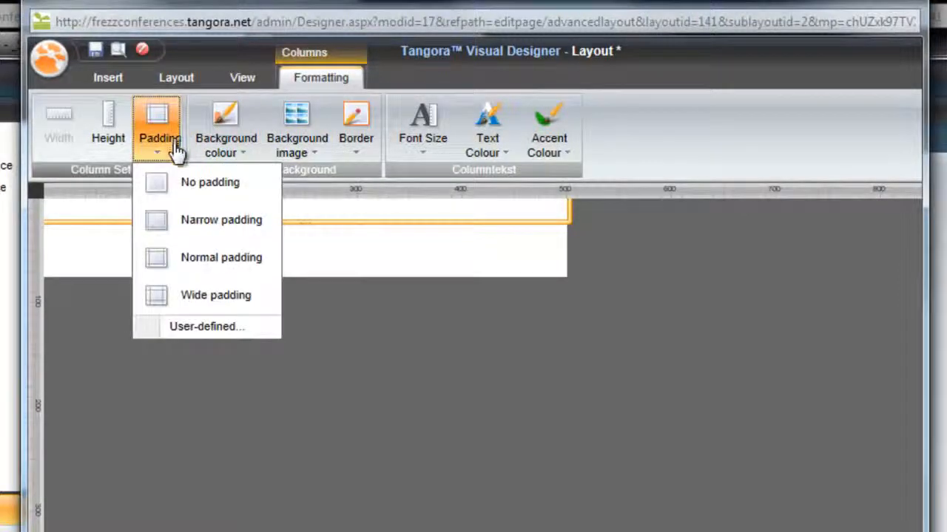
{"action": "left_click", "coordinate": [220, 296]}
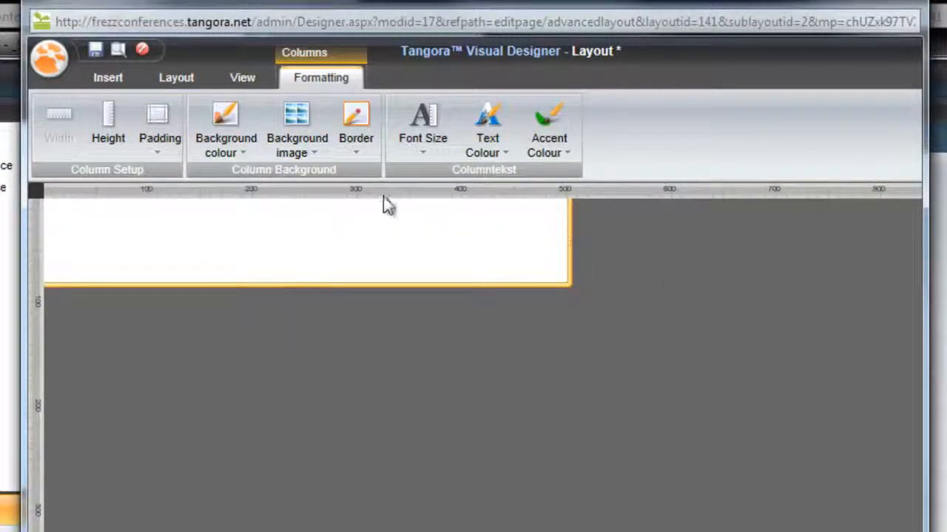
Insert the sponsor logo merge field and the sponsor website link merge field into the column.
{"action": "left_click", "coordinate": [104, 80]}
{"action": "left_click", "coordinate": [537, 150]}
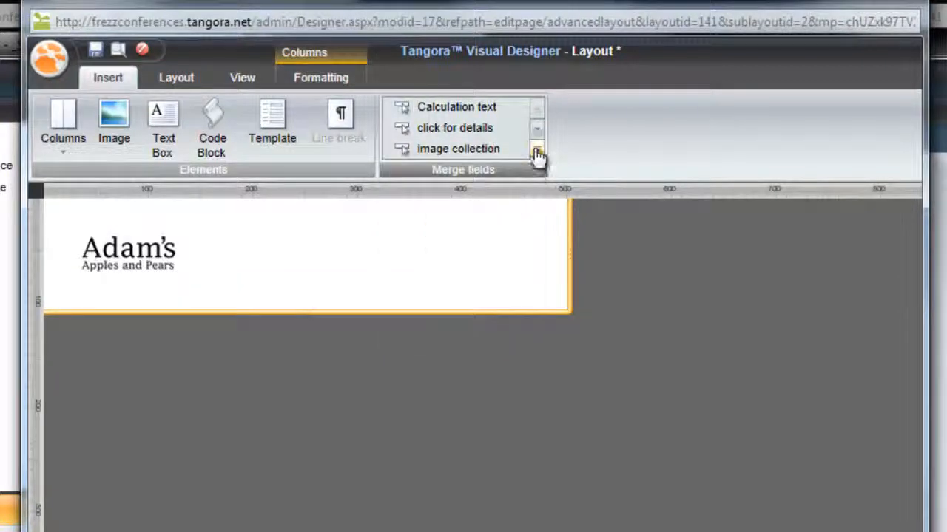
{"action": "left_click", "coordinate": [537, 150]}
{"action": "left_click", "coordinate": [473, 174]}
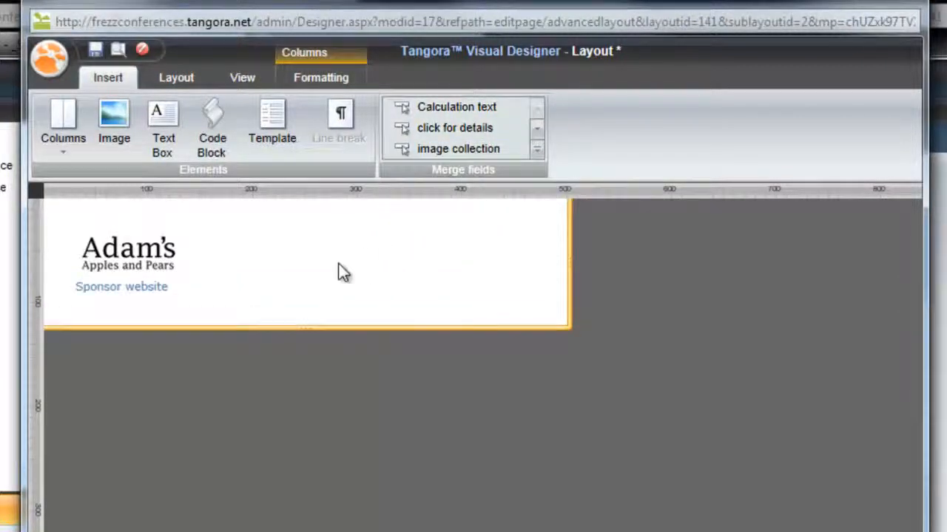
Give the Sponsor website merge field a user-defined left margin of 5 px and save the layout.
{"action": "left_click", "coordinate": [159, 290]}
{"action": "left_click", "coordinate": [64, 143]}
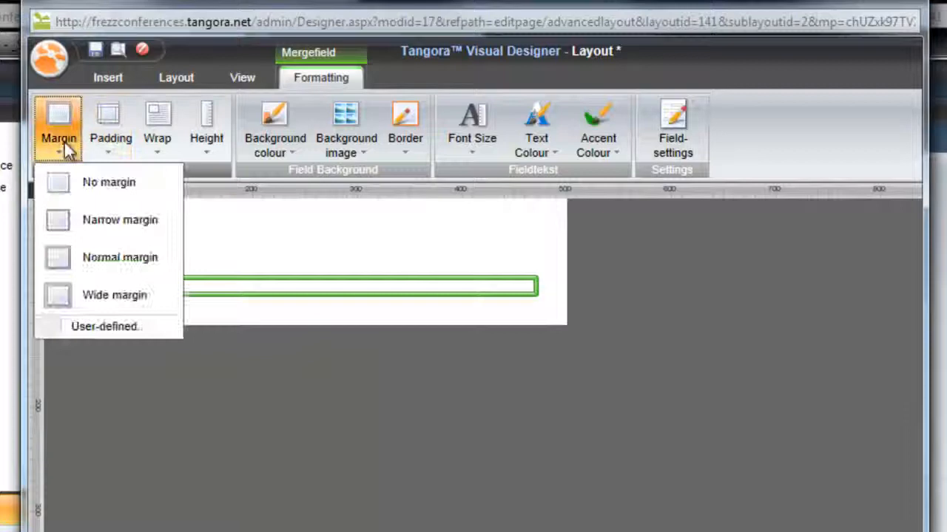
{"action": "left_click", "coordinate": [140, 327]}
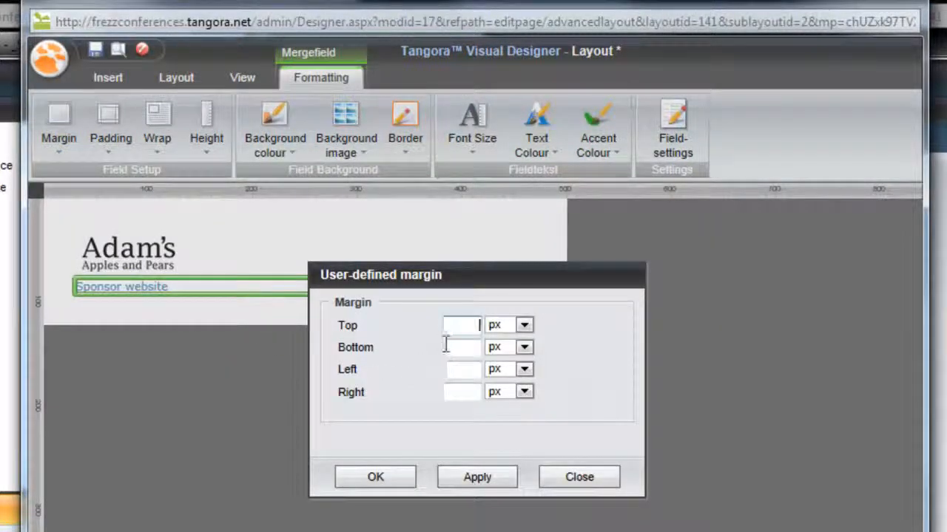
{"action": "left_click", "coordinate": [481, 370]}
{"action": "type", "text": "5"}
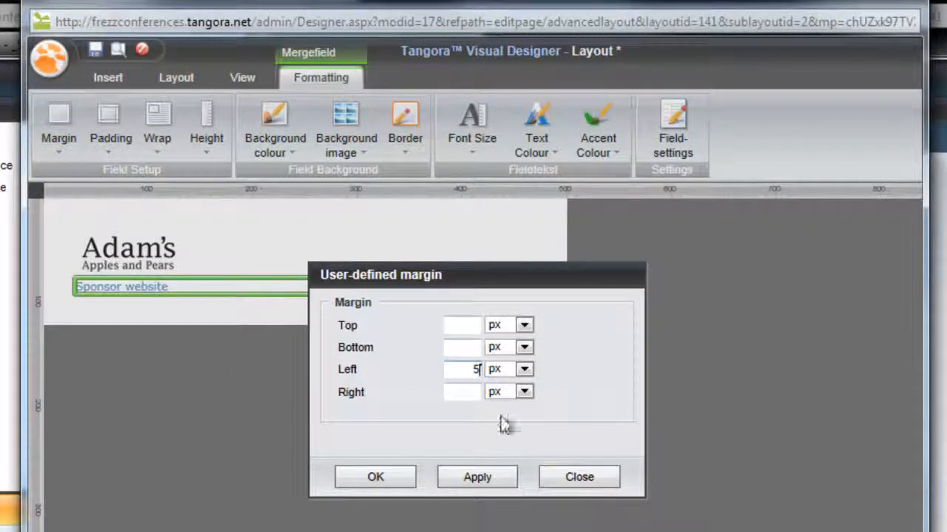
{"action": "left_click", "coordinate": [406, 478]}
{"action": "left_click", "coordinate": [636, 314]}
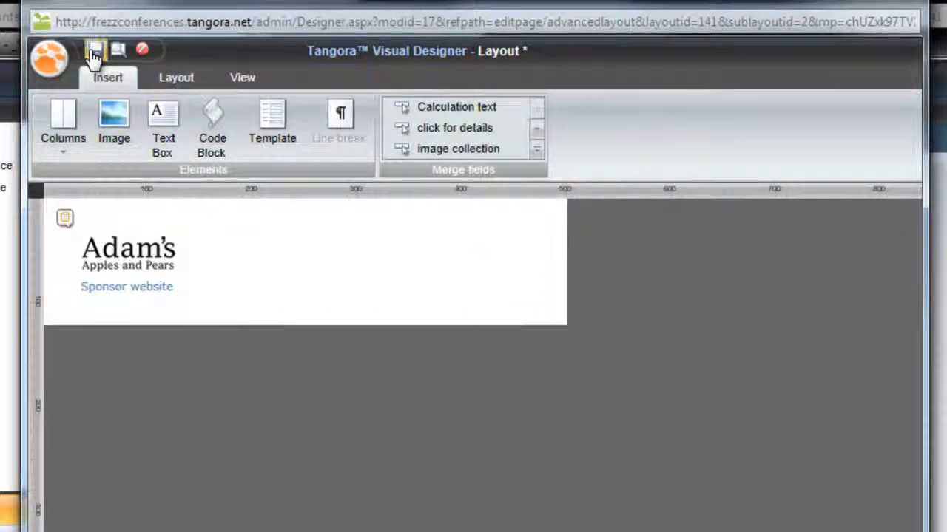
{"action": "left_click", "coordinate": [95, 49]}
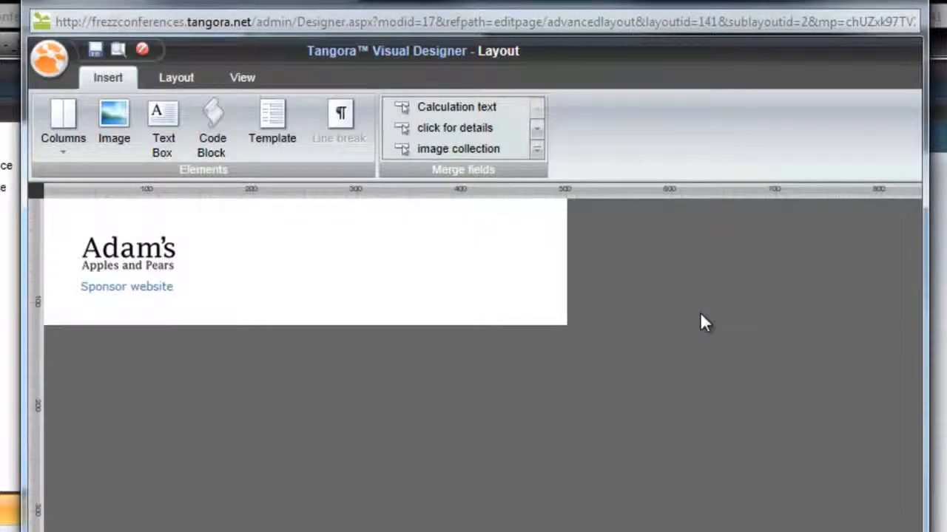
Set the layout version to 2.0 in the layout properties.
{"action": "left_click", "coordinate": [49, 59]}
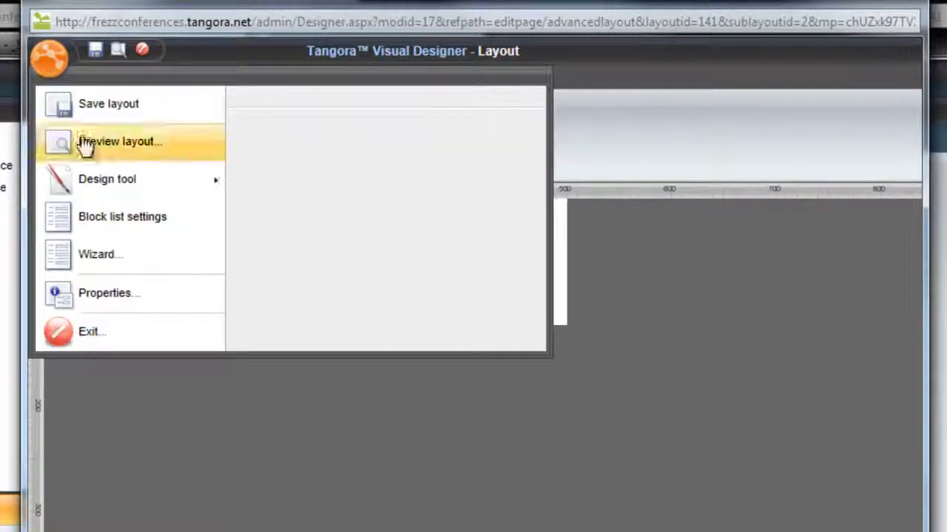
{"action": "left_click", "coordinate": [122, 307]}
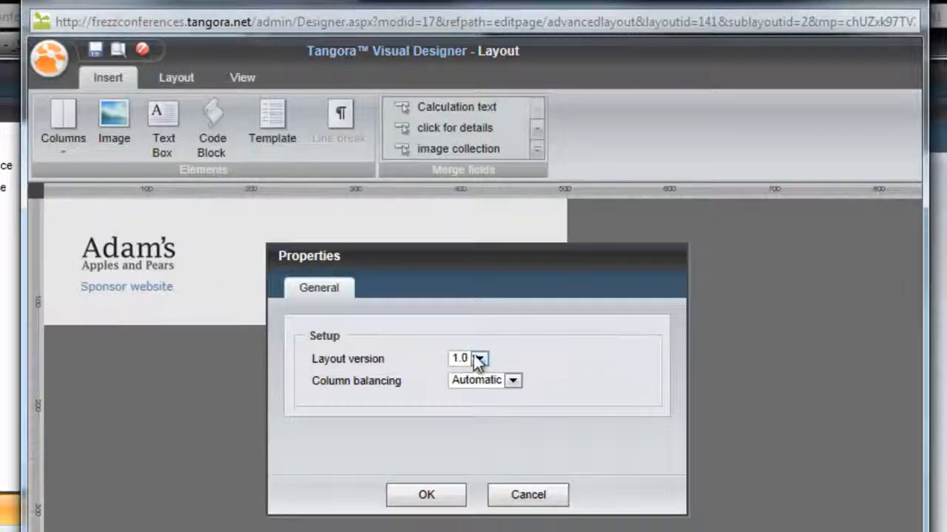
{"action": "left_click", "coordinate": [477, 385]}
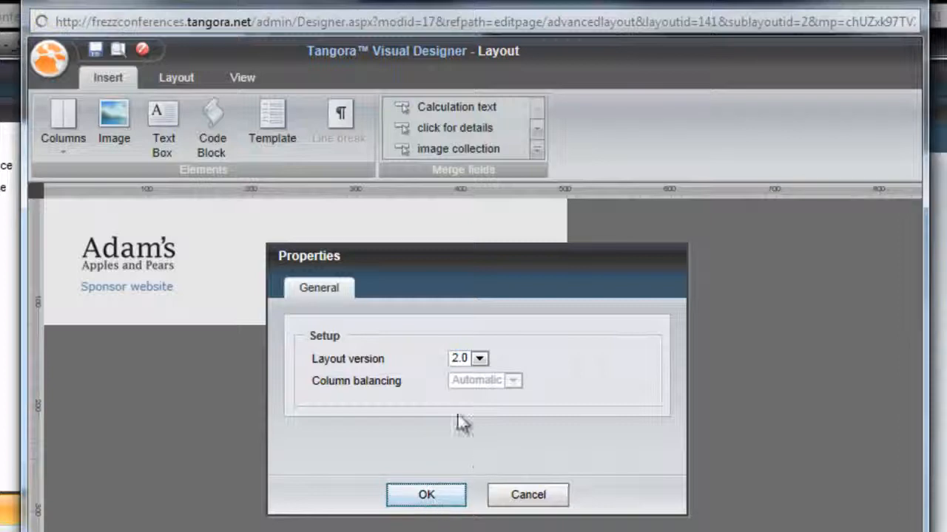
{"action": "key", "text": "Return"}
Set the overall layout width to 100%.
{"action": "left_click", "coordinate": [178, 79]}
{"action": "left_click", "coordinate": [58, 124]}
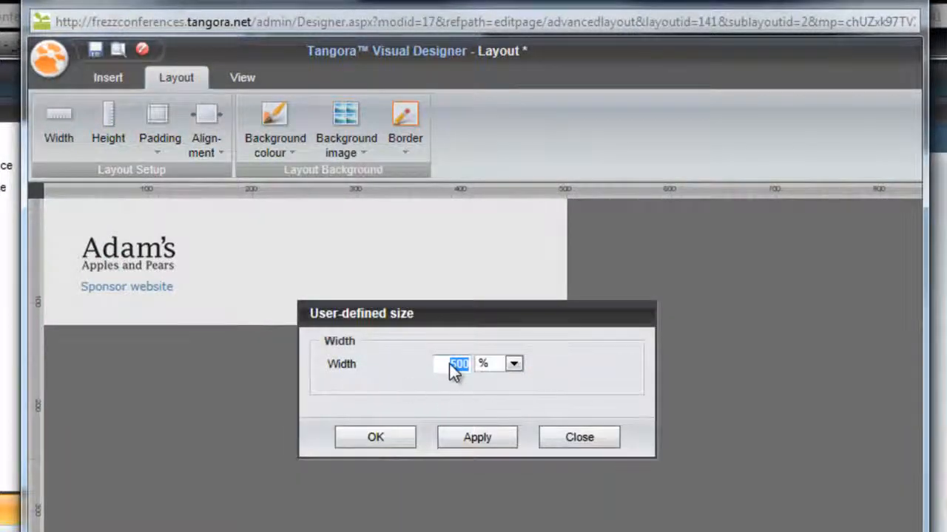
{"action": "type", "text": "100"}
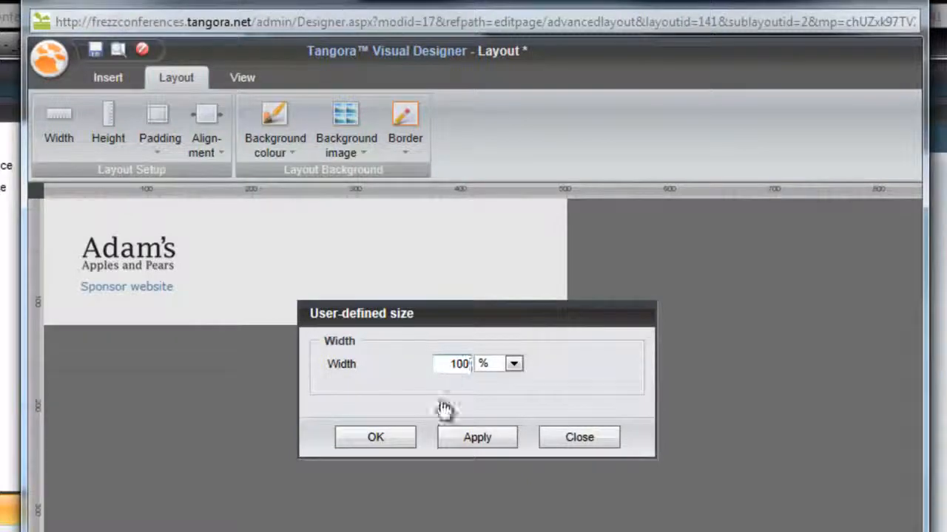
{"action": "left_click", "coordinate": [373, 442]}
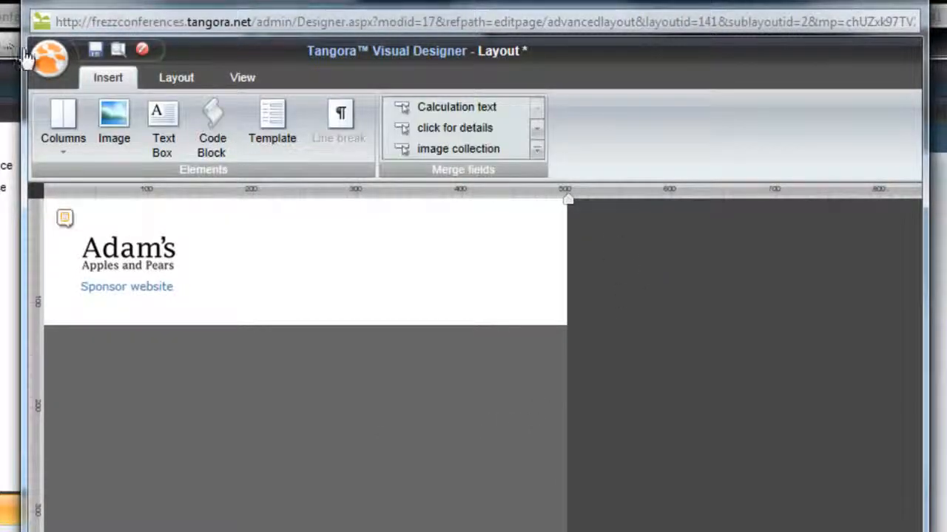
Distribute the block list in 2 columns, then save the layout and close the Visual Designer.
{"action": "left_click", "coordinate": [49, 58]}
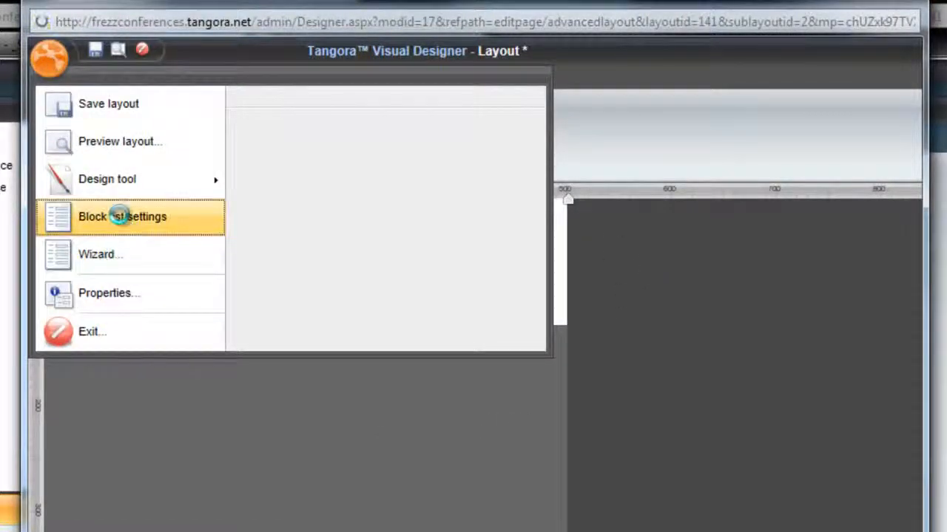
{"action": "left_click", "coordinate": [123, 216]}
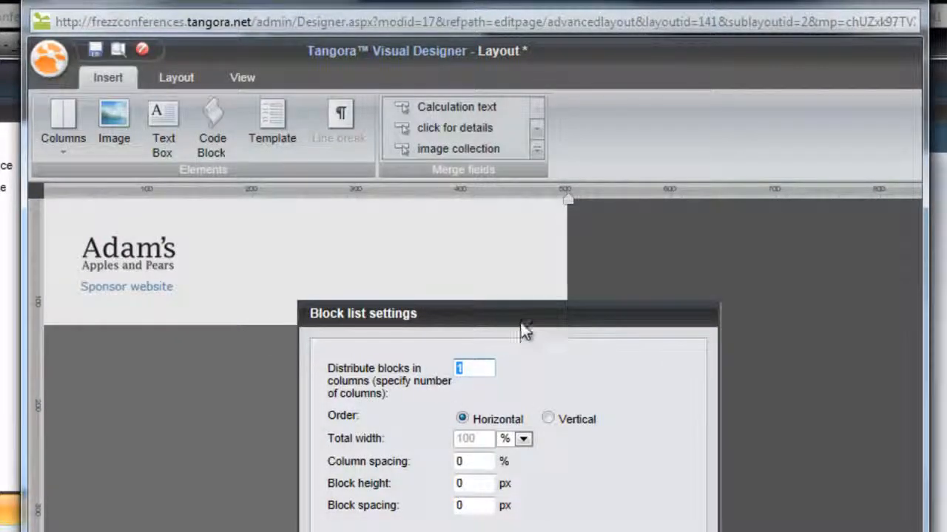
{"action": "left_click_drag", "start_coordinate": [524, 325], "coordinate": [465, 153]}
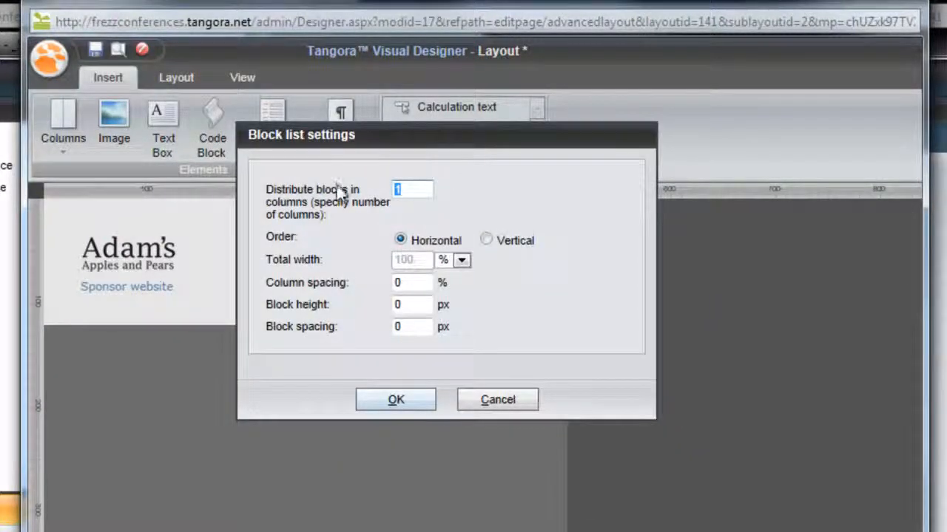
{"action": "type", "text": "2"}
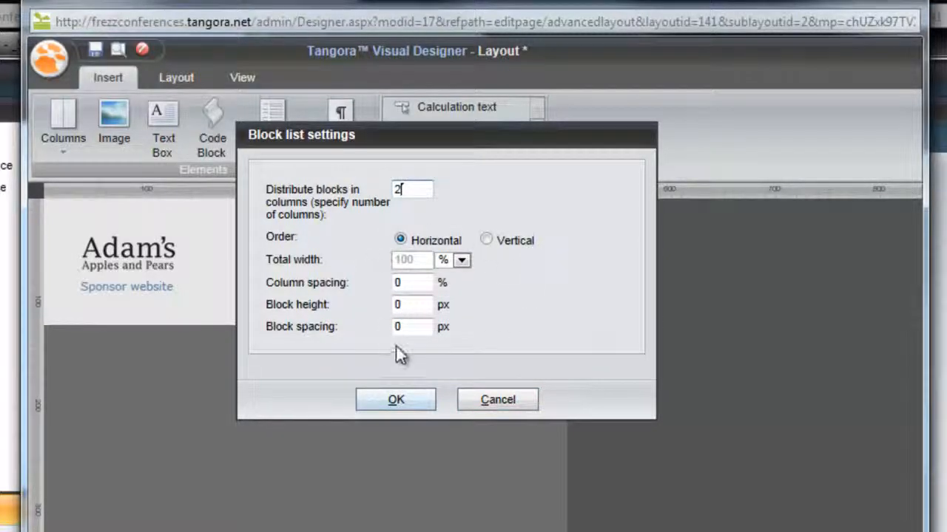
{"action": "left_click", "coordinate": [400, 400]}
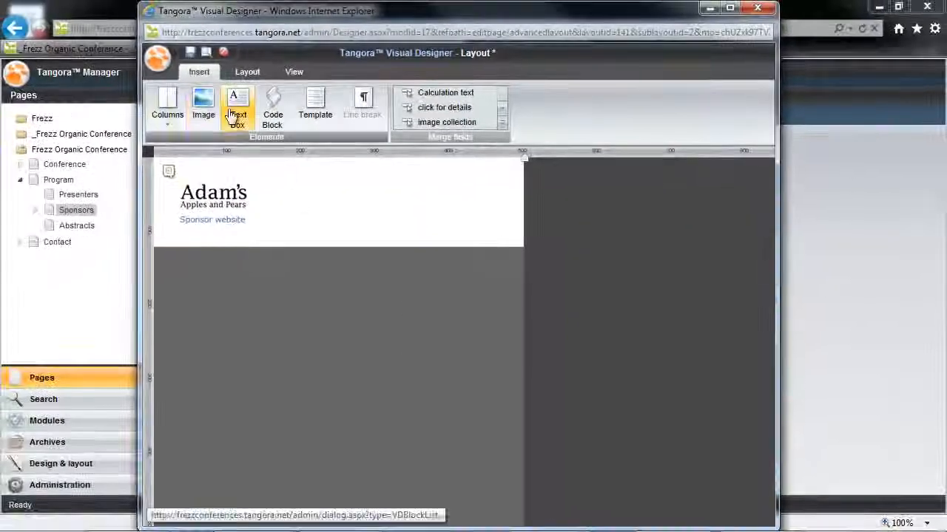
{"action": "left_click", "coordinate": [190, 52]}
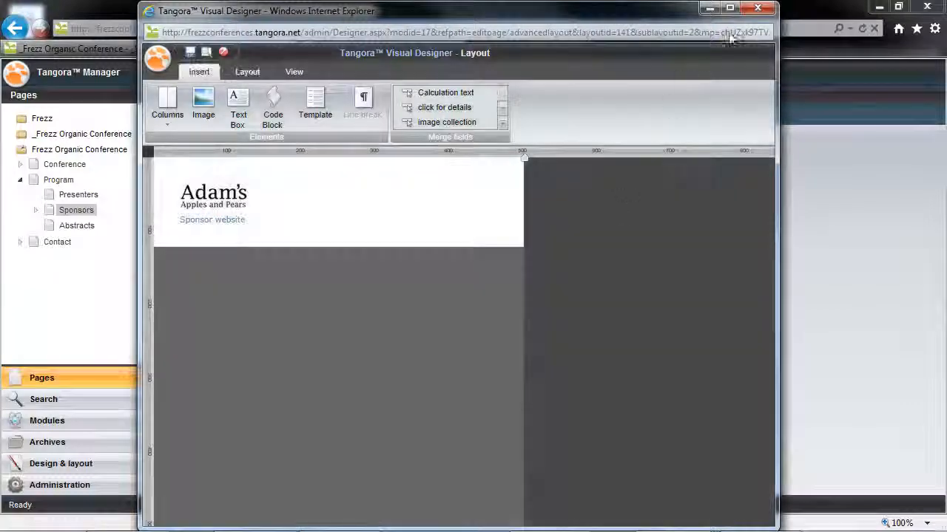
{"action": "left_click", "coordinate": [757, 8]}
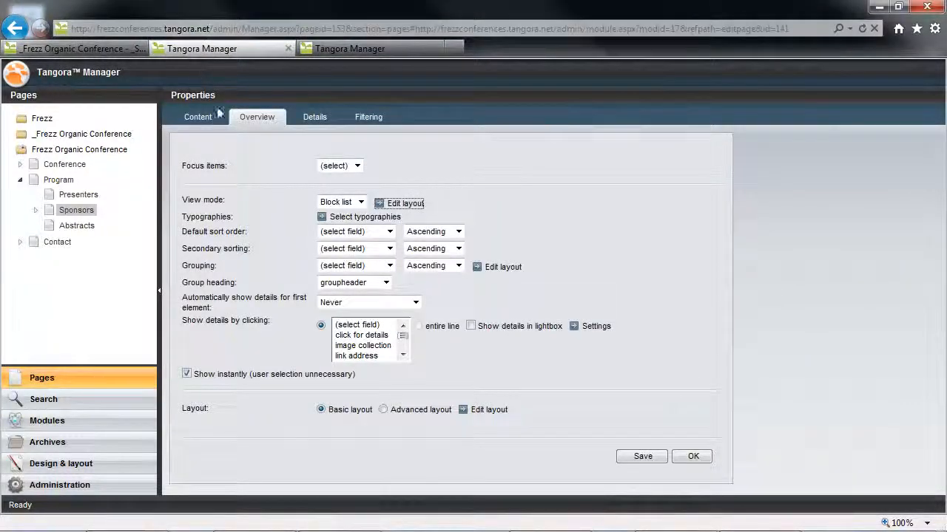
Remove the counter text from the list's filtering and search settings and save the change.
{"action": "left_click", "coordinate": [366, 120]}
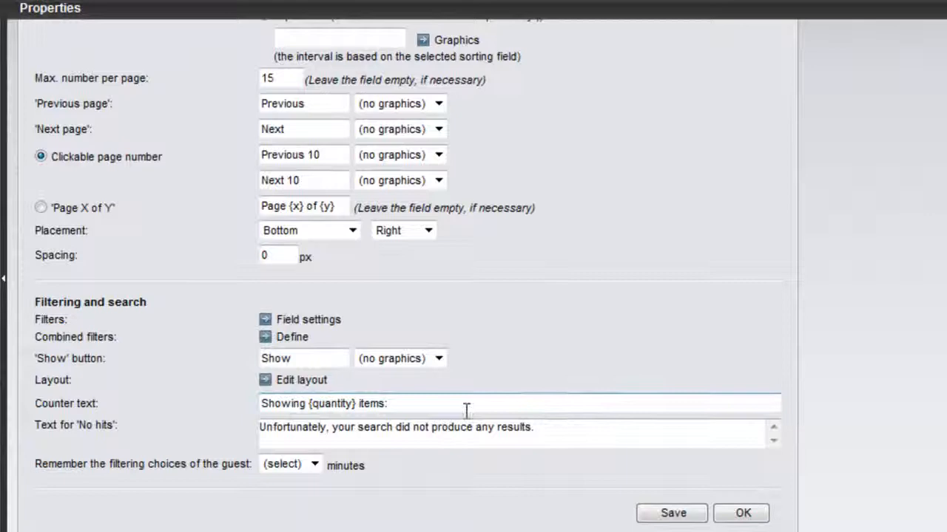
{"action": "triple_click", "coordinate": [466, 410]}
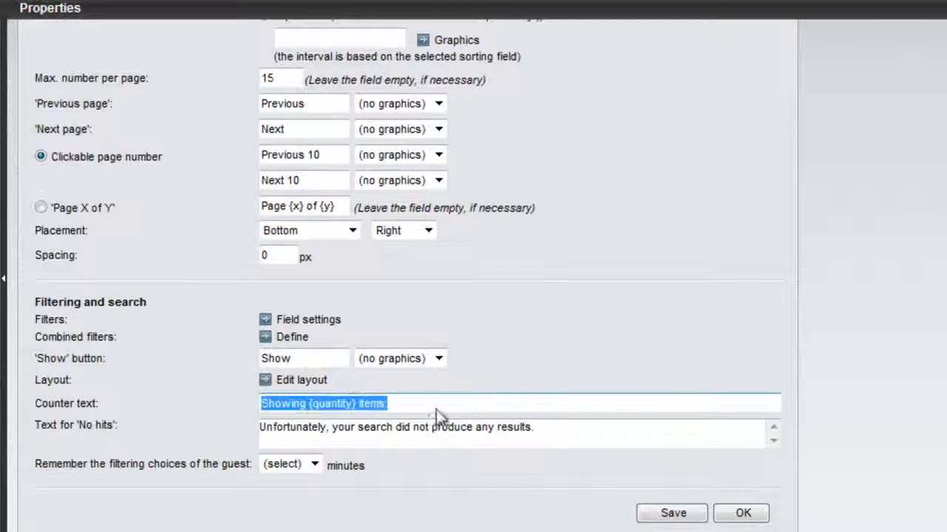
{"action": "key", "text": "BackSpace"}
{"action": "left_click", "coordinate": [673, 513]}
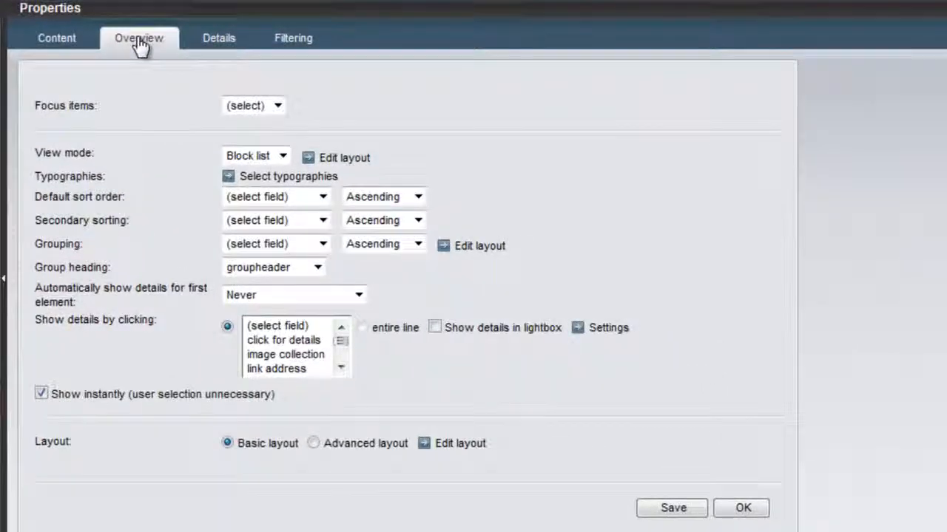
Enable 1 level of focus items in the list overview and filter them by "top sponsors".
{"action": "left_click", "coordinate": [280, 106]}
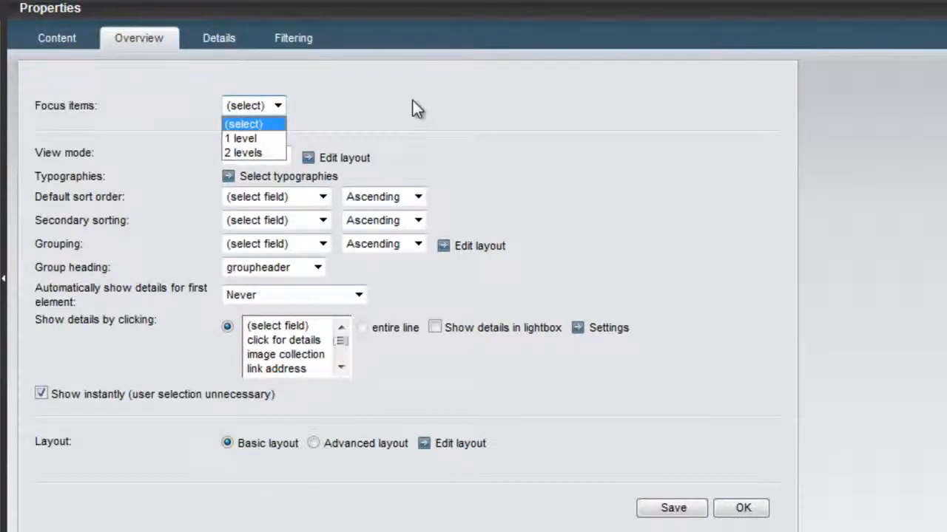
{"action": "left_click", "coordinate": [250, 139]}
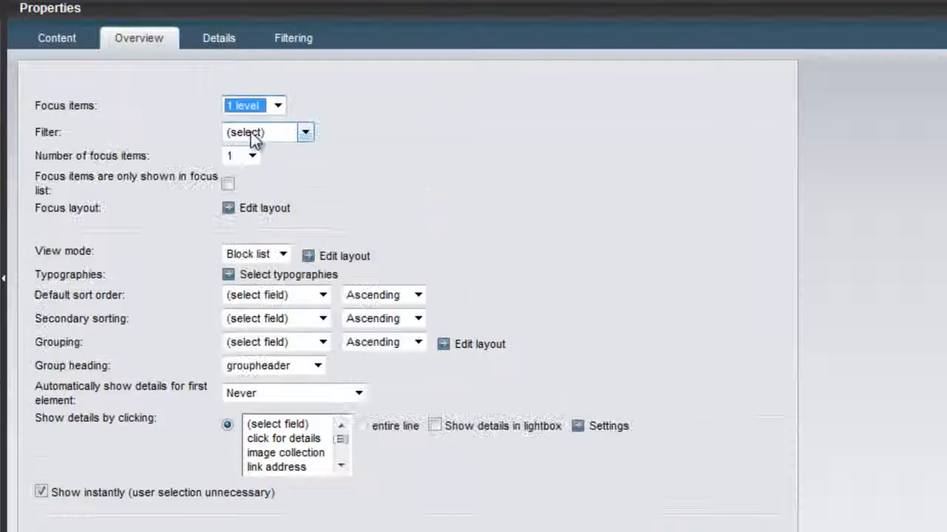
{"action": "left_click", "coordinate": [469, 105]}
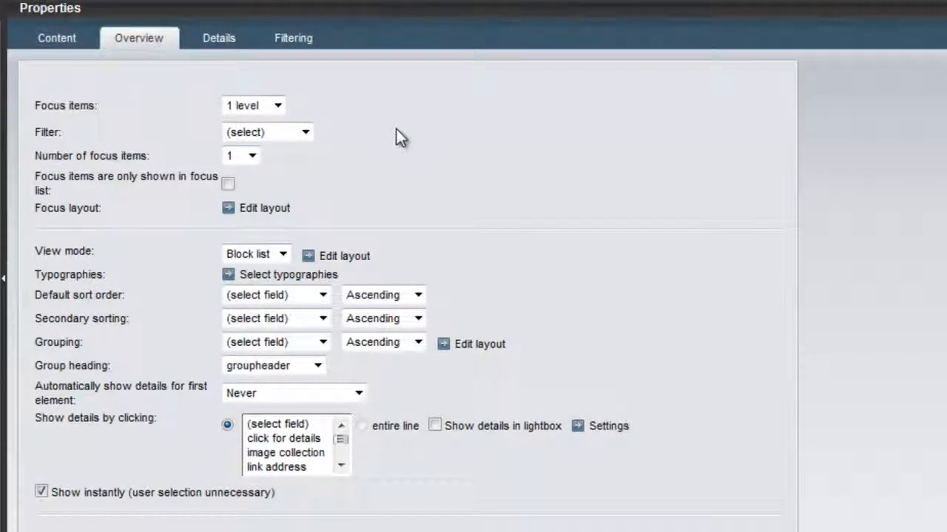
{"action": "left_click", "coordinate": [303, 132]}
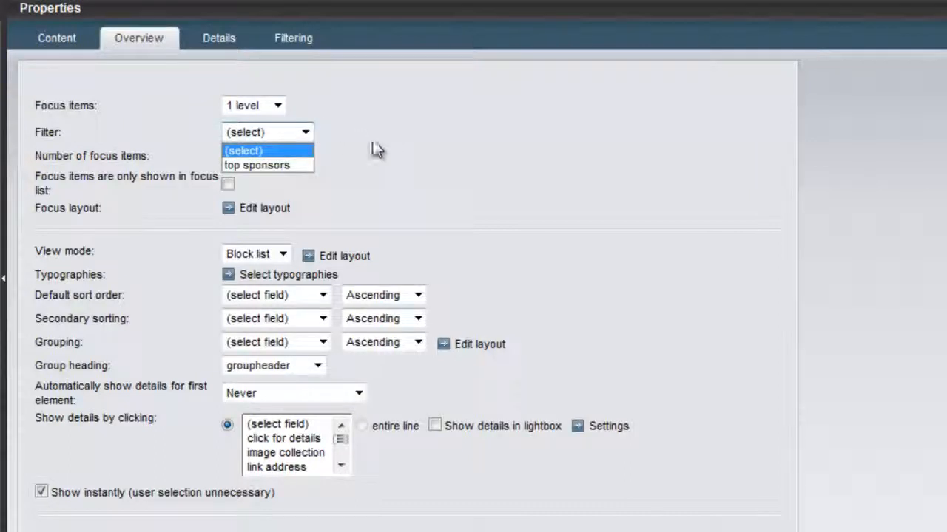
{"action": "left_click", "coordinate": [268, 164]}
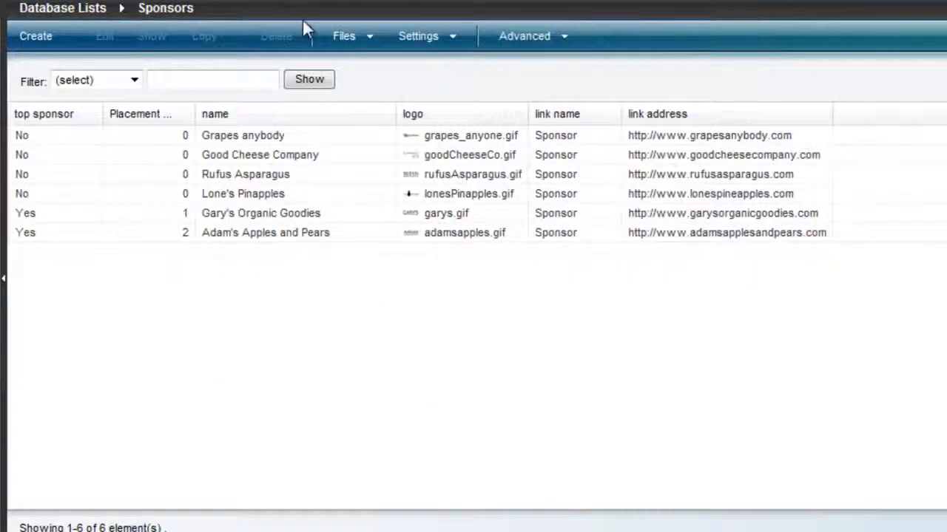
Examine the requirement defined in the "top sponsors" filter of the Sponsors database list, then return to the list.
{"action": "left_click", "coordinate": [414, 36]}
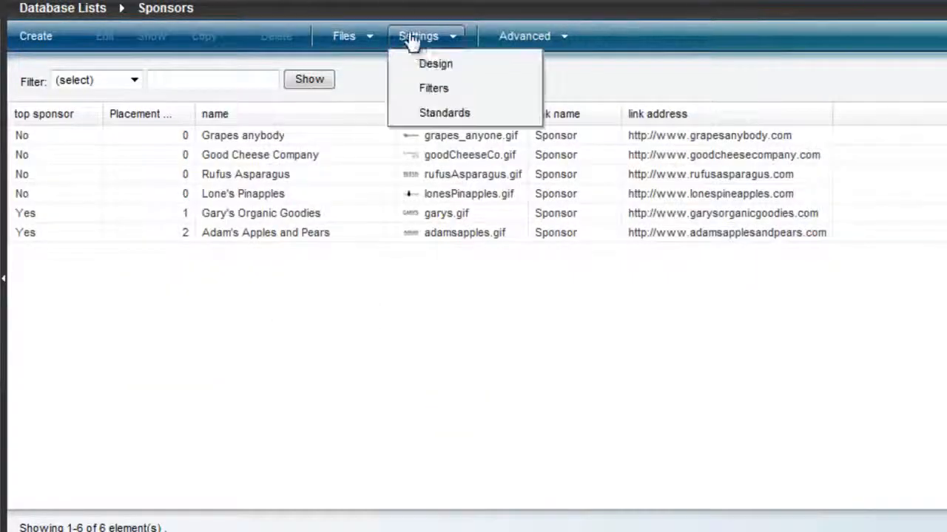
{"action": "left_click", "coordinate": [459, 91]}
{"action": "double_click", "coordinate": [201, 142]}
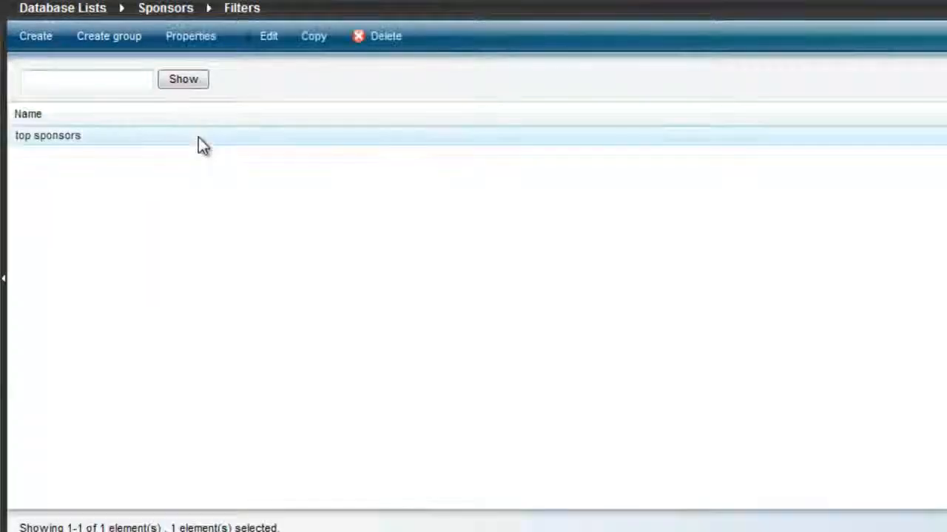
{"action": "left_click", "coordinate": [125, 218]}
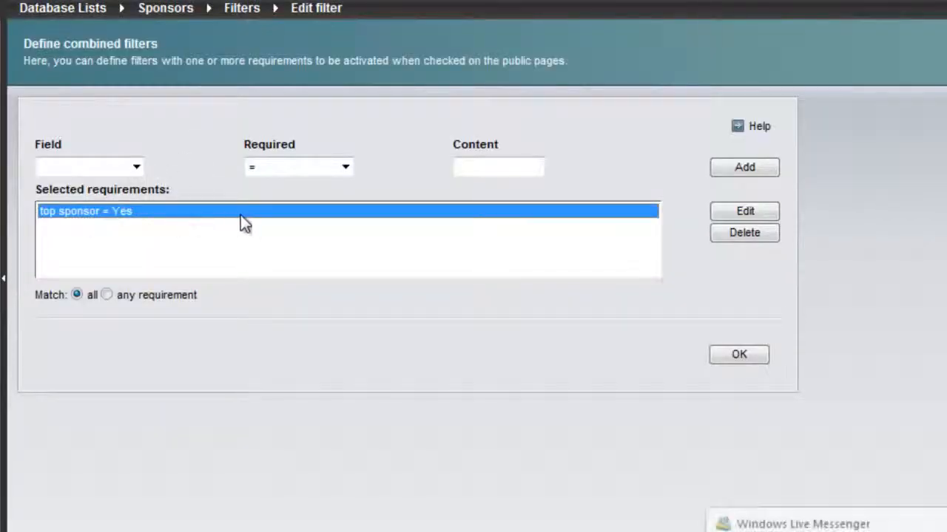
{"action": "left_click", "coordinate": [170, 8]}
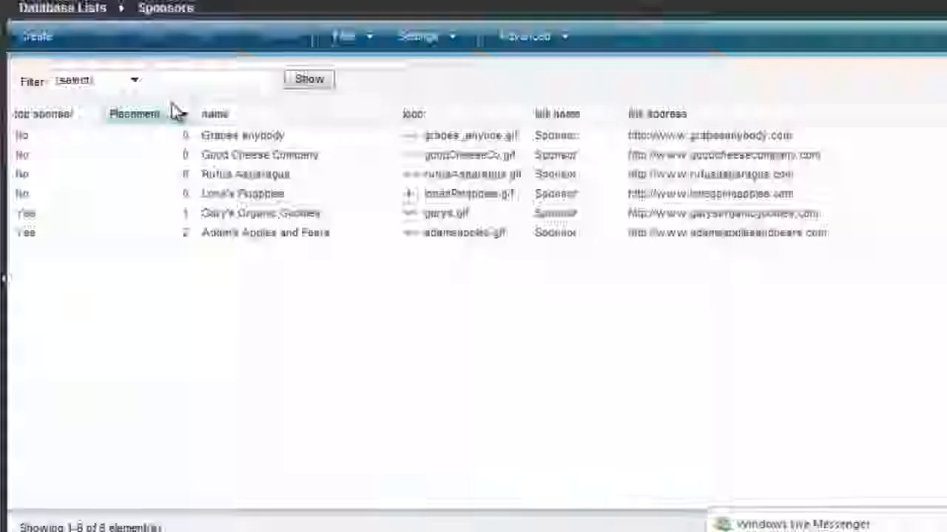
Show only the Sponsors database entries that match the "top sponsors" filter.
{"action": "left_click", "coordinate": [135, 80]}
{"action": "left_click", "coordinate": [130, 112]}
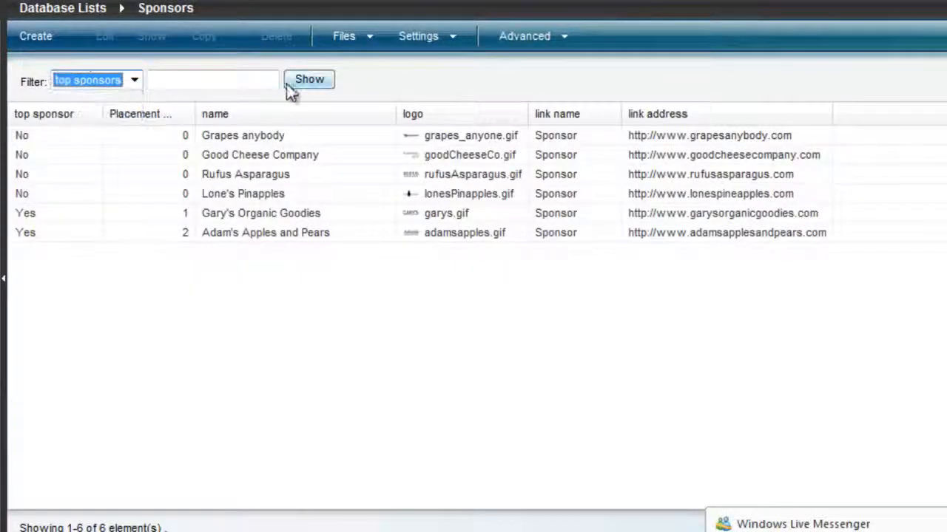
{"action": "left_click", "coordinate": [309, 82]}
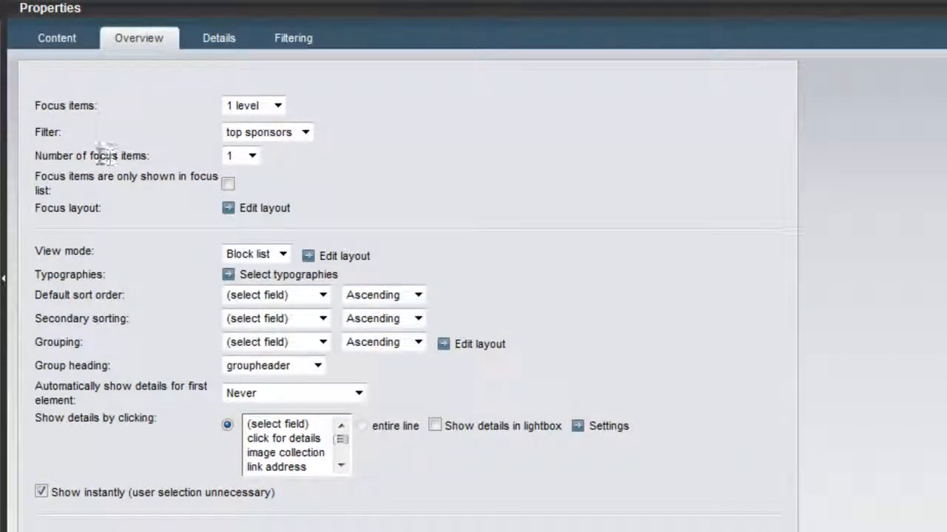
Set the number of focus items to 3 and show focus items only in the focus list.
{"action": "left_click", "coordinate": [252, 156]}
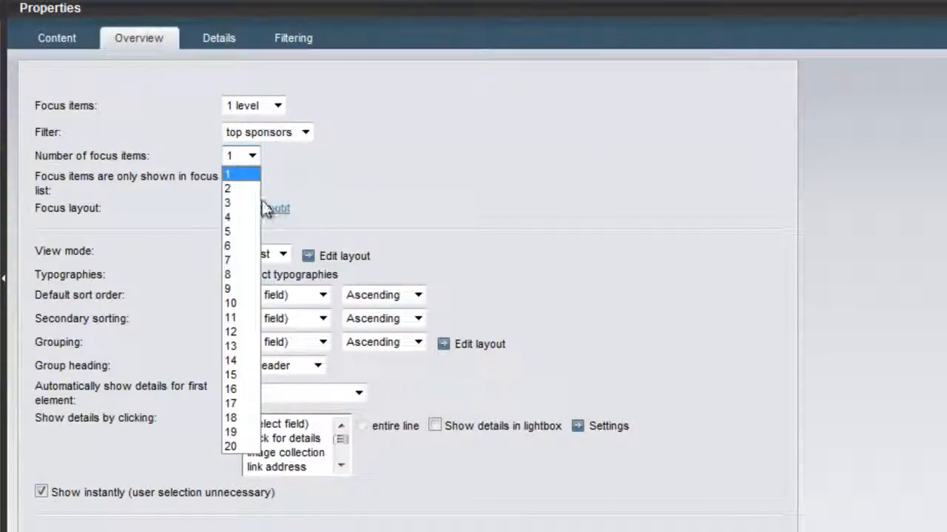
{"action": "left_click", "coordinate": [230, 203]}
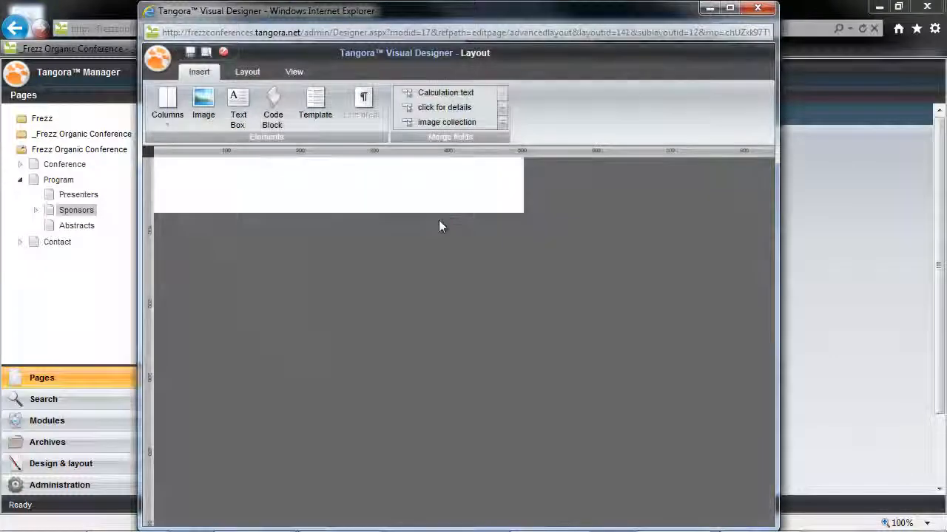
Set the focus layout's version to 2.0 in its properties, then close the Visual Designer.
{"action": "left_click", "coordinate": [157, 58]}
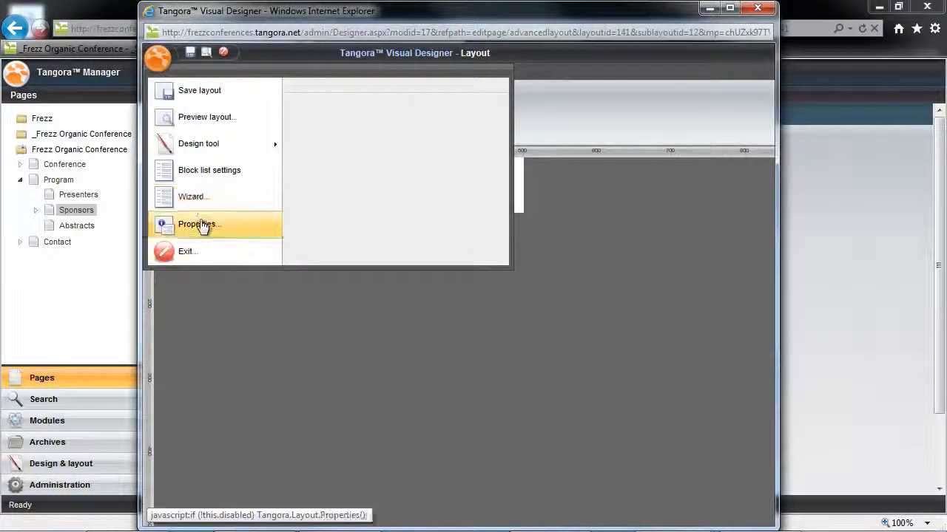
{"action": "left_click", "coordinate": [198, 223]}
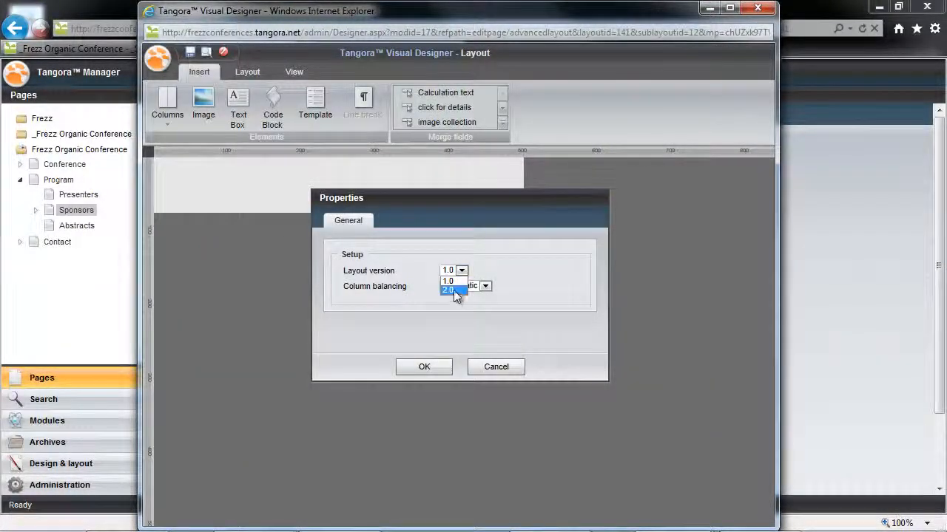
{"action": "left_click", "coordinate": [453, 290]}
{"action": "left_click", "coordinate": [424, 367]}
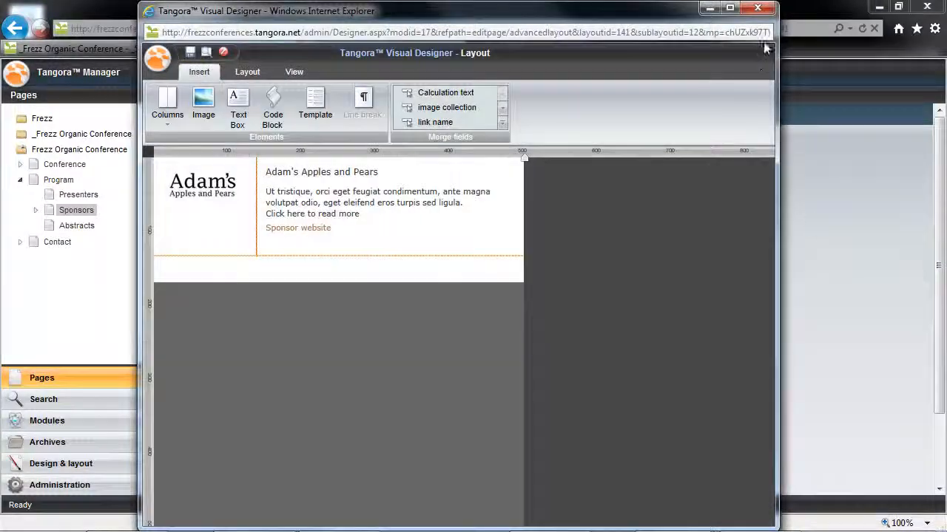
{"action": "left_click", "coordinate": [757, 7]}
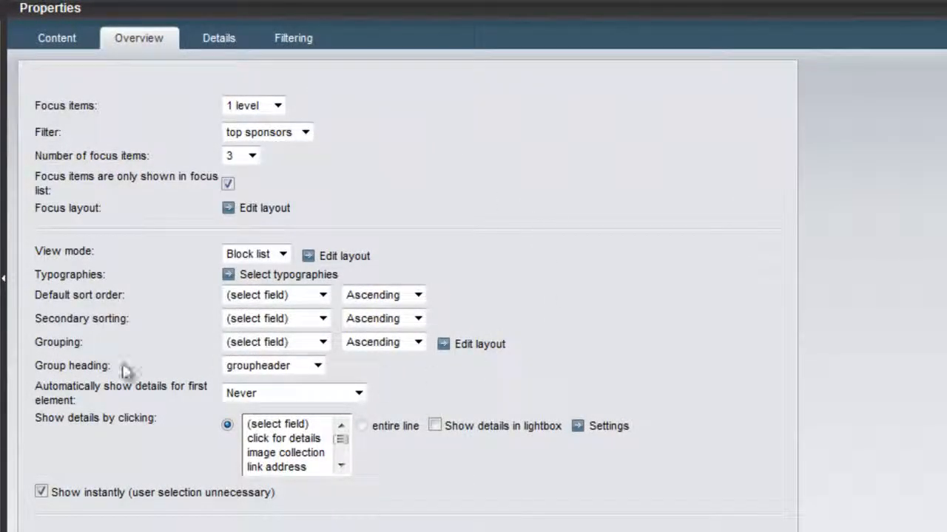
Make the "click for details" field show the details, and set the Back link text to "Back to our sponsor overview".
{"action": "left_click", "coordinate": [330, 438]}
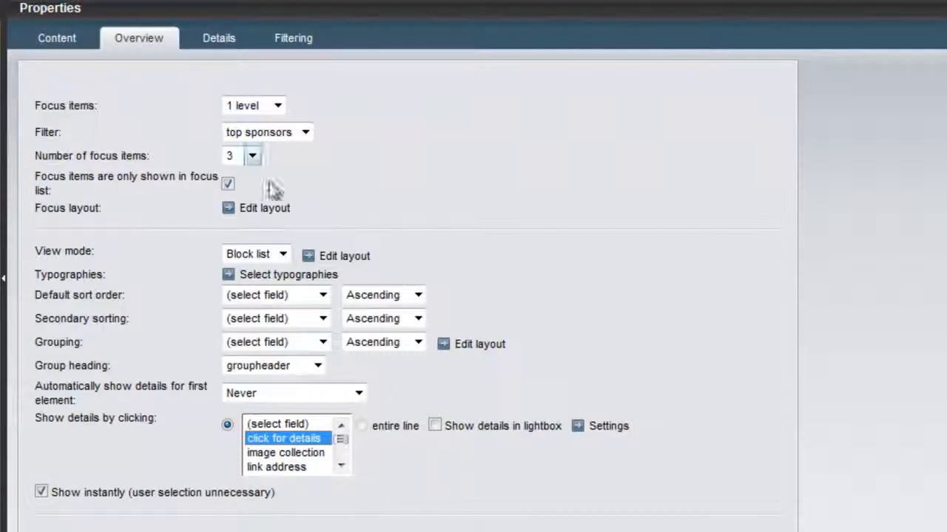
{"action": "left_click", "coordinate": [221, 40]}
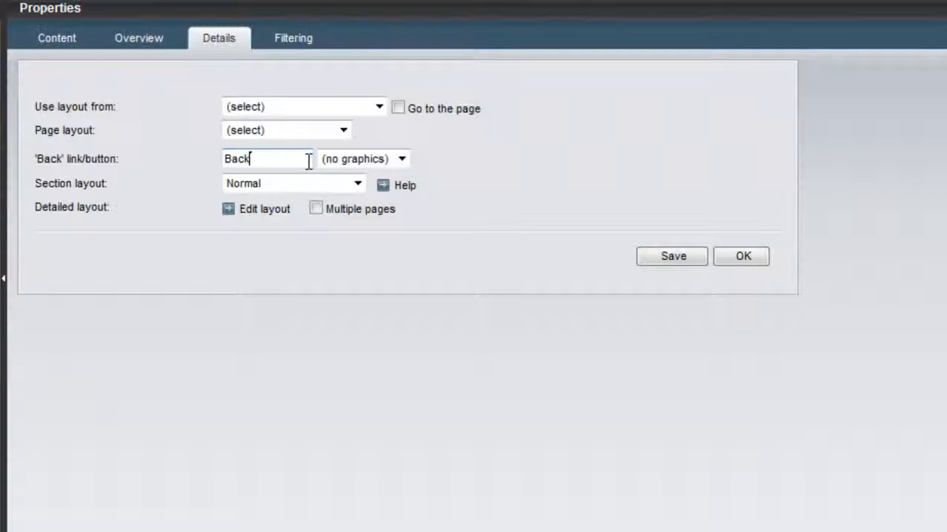
{"action": "type", "text": "to our spon"}
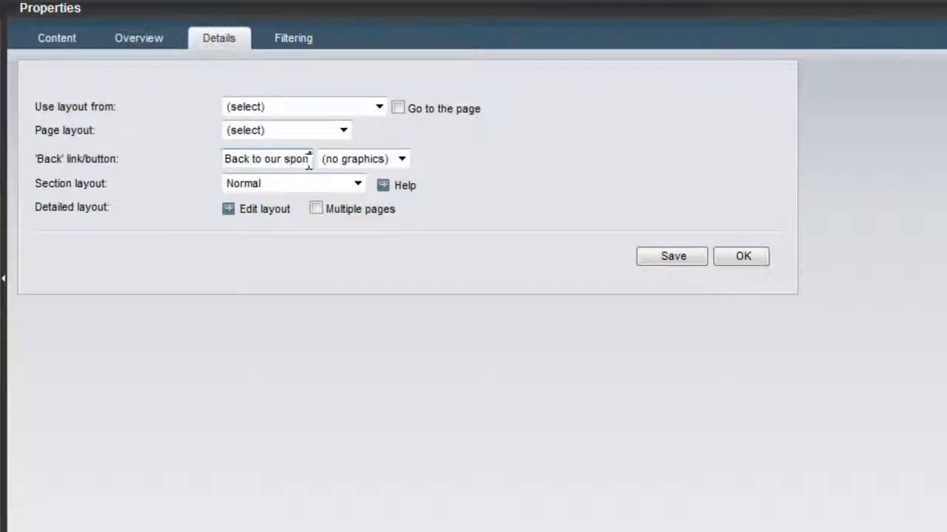
{"action": "type", "text": "sor overview"}
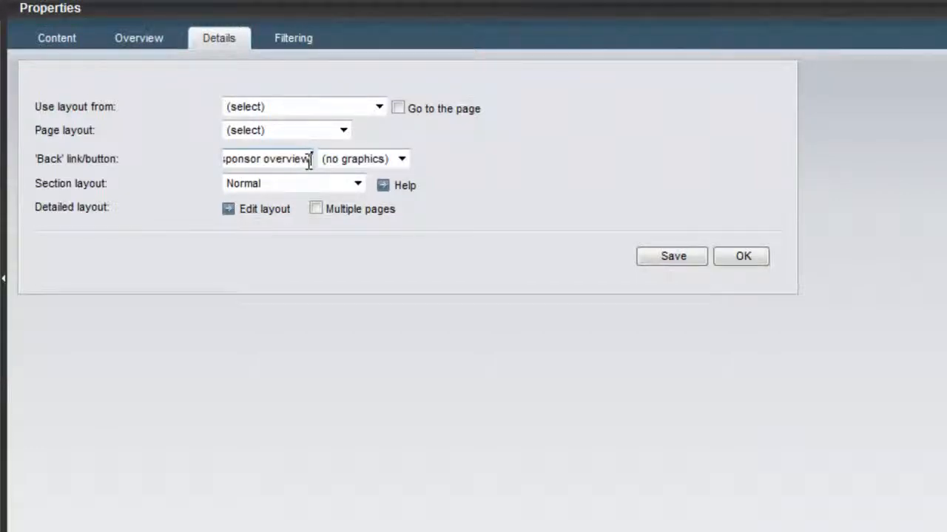
{"action": "left_click", "coordinate": [62, 160]}
{"action": "left_click", "coordinate": [518, 164]}
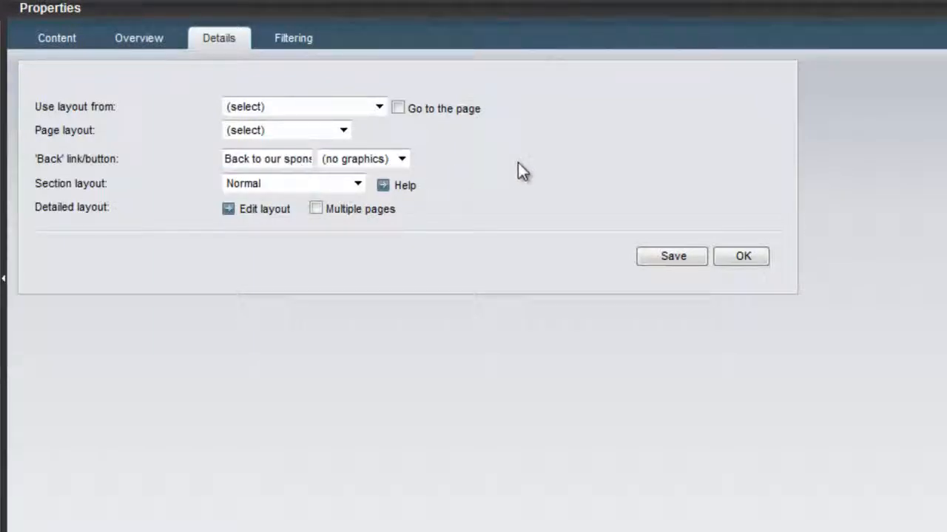
Open the detailed layout for editing in the Visual Designer.
{"action": "left_click", "coordinate": [280, 211]}
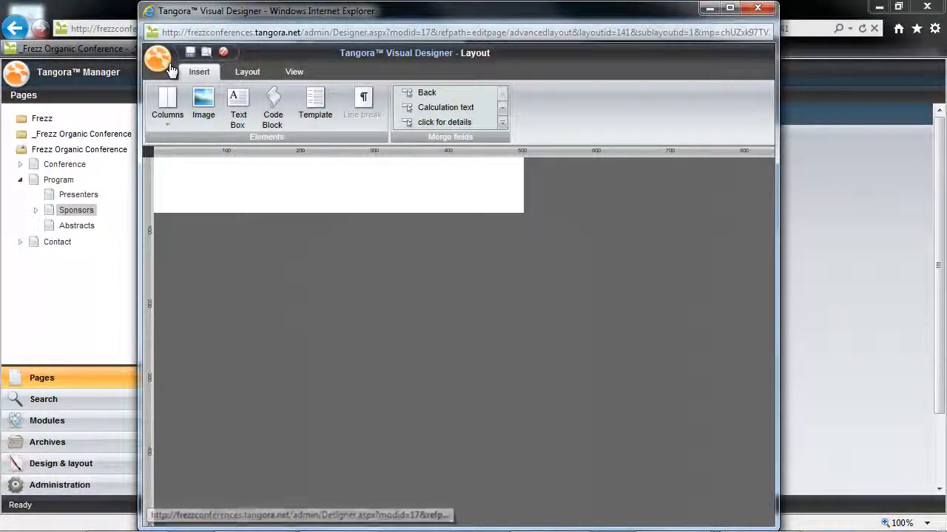
{"action": "left_click", "coordinate": [158, 59]}
{"action": "left_click", "coordinate": [210, 201]}
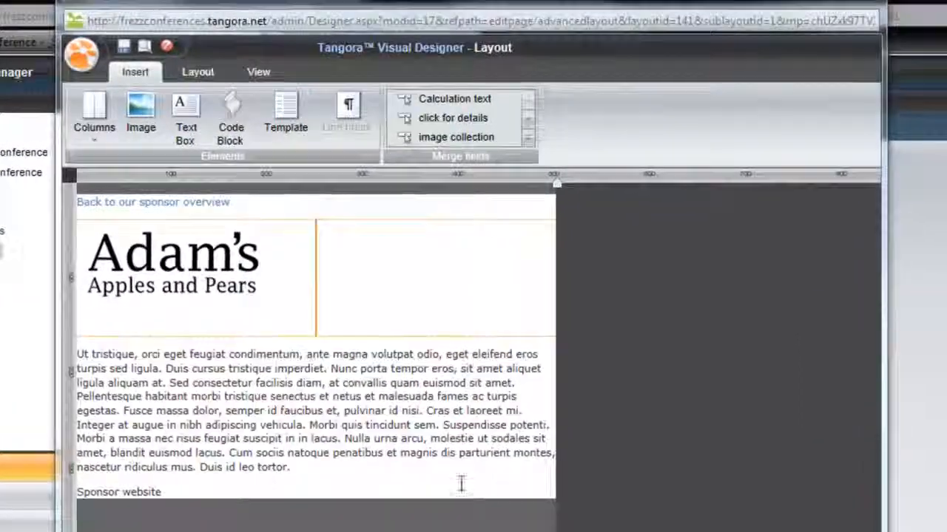
Insert the image collection merge field into the empty column beside the logo and open its multi image settings.
{"action": "left_click", "coordinate": [443, 264]}
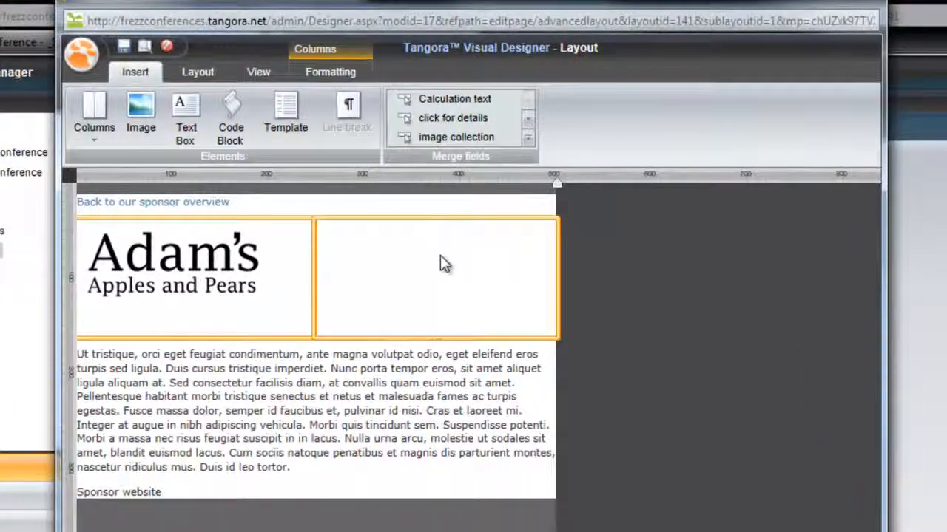
{"action": "left_click", "coordinate": [528, 139]}
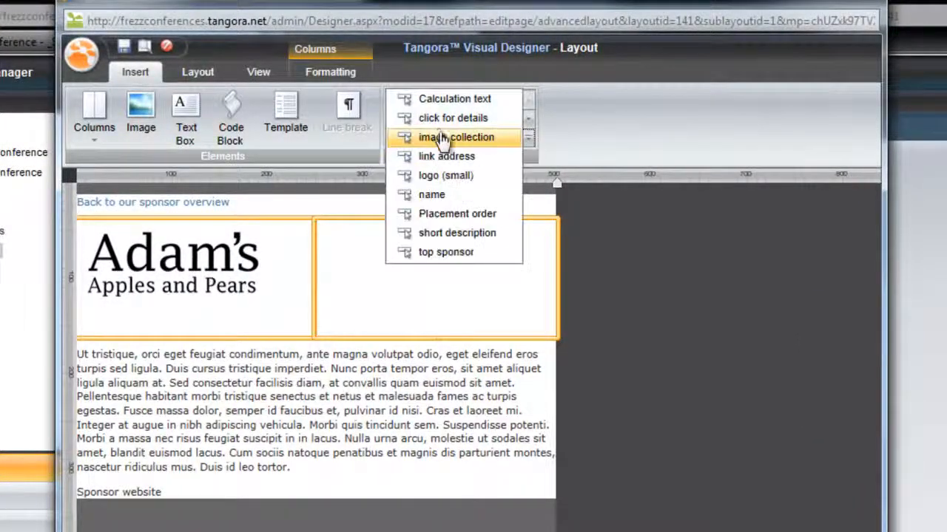
{"action": "left_click", "coordinate": [457, 138]}
{"action": "left_click", "coordinate": [683, 348]}
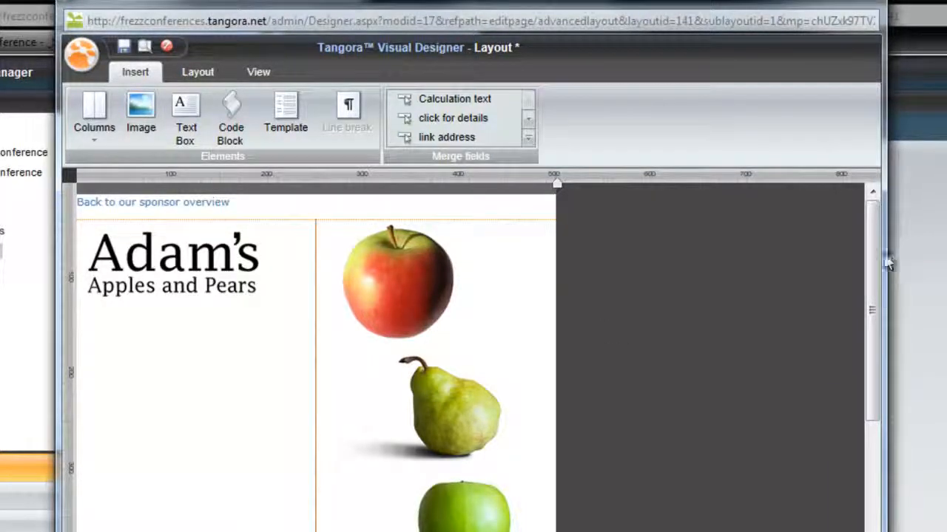
{"action": "mouse_move", "coordinate": [872, 257]}
{"action": "left_mouse_down"}
{"action": "mouse_move", "coordinate": [870, 457]}
{"action": "mouse_move", "coordinate": [863, 439]}
{"action": "mouse_move", "coordinate": [878, 245]}
{"action": "left_mouse_up"}
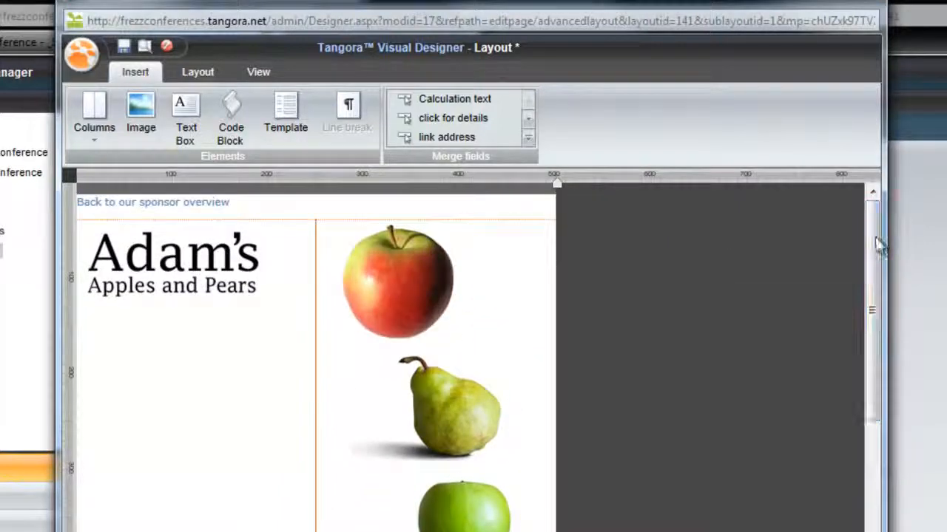
{"action": "left_click", "coordinate": [440, 271]}
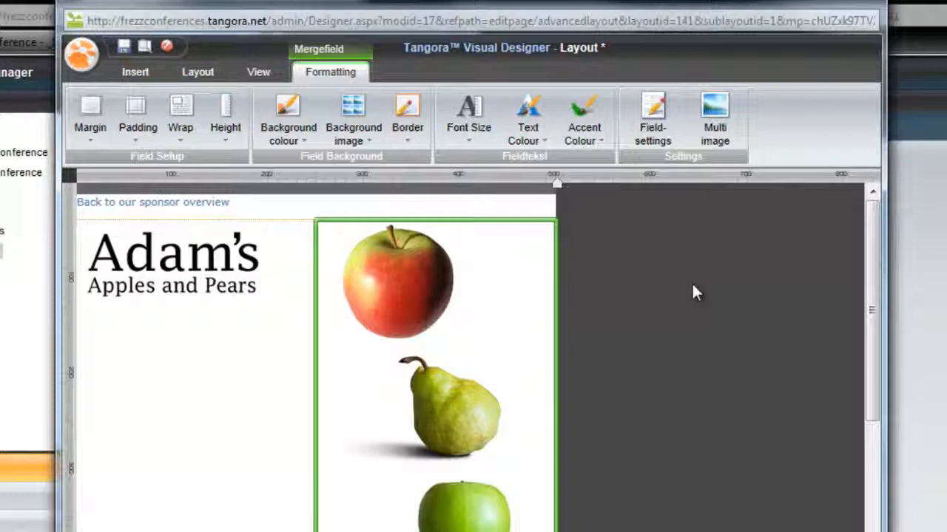
{"action": "left_click", "coordinate": [729, 120]}
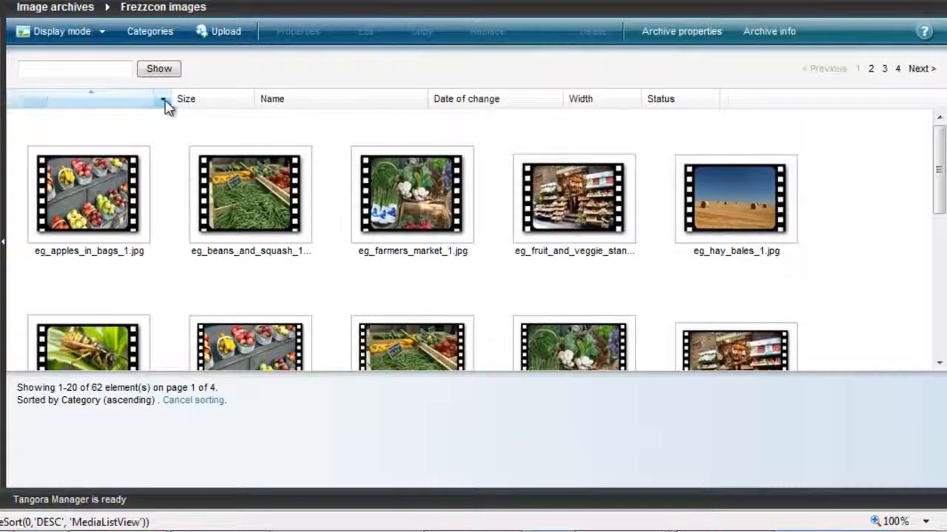
Filter the Frezzcon images archive to the "_adam's apples and pears" sponsor images category and select an image to check its size.
{"action": "left_click", "coordinate": [161, 100]}
{"action": "mouse_move", "coordinate": [186, 174]}
{"action": "mouse_move", "coordinate": [429, 231]}
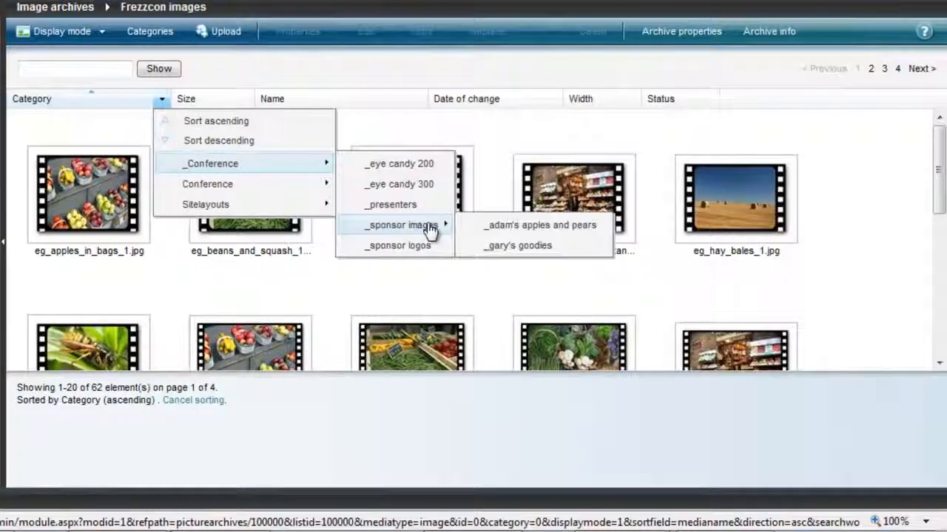
{"action": "left_click", "coordinate": [519, 226]}
{"action": "left_click", "coordinate": [70, 228]}
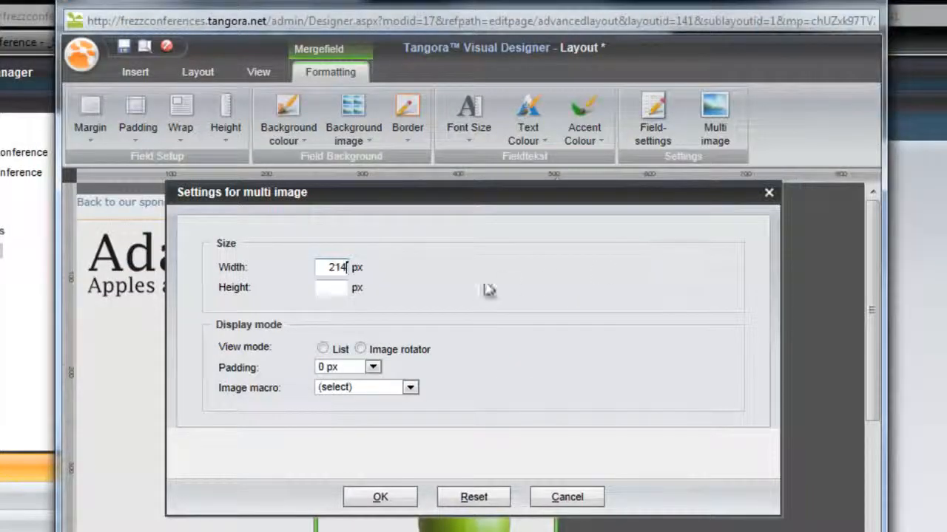
Set the multi image size to 214 px wide by 129 px high and use the Image rotator view mode.
{"action": "type", "text": "129"}
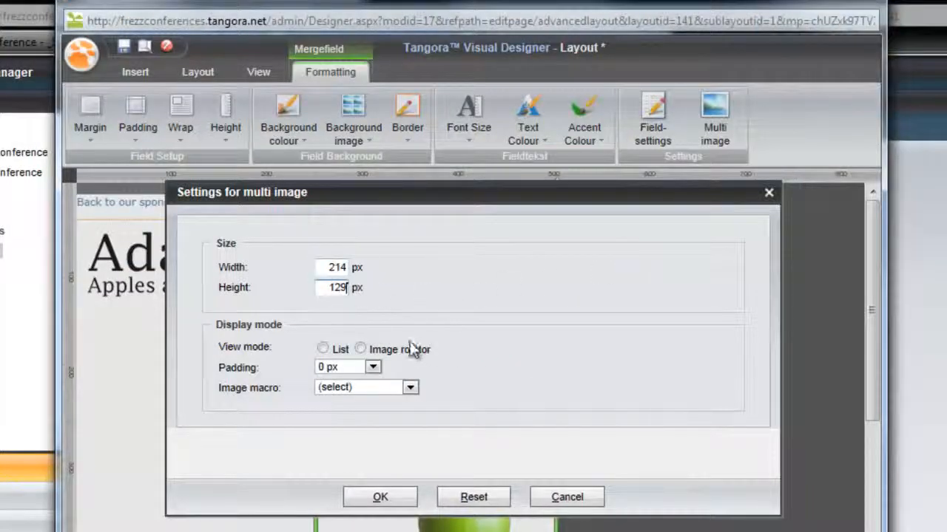
{"action": "left_click", "coordinate": [361, 348]}
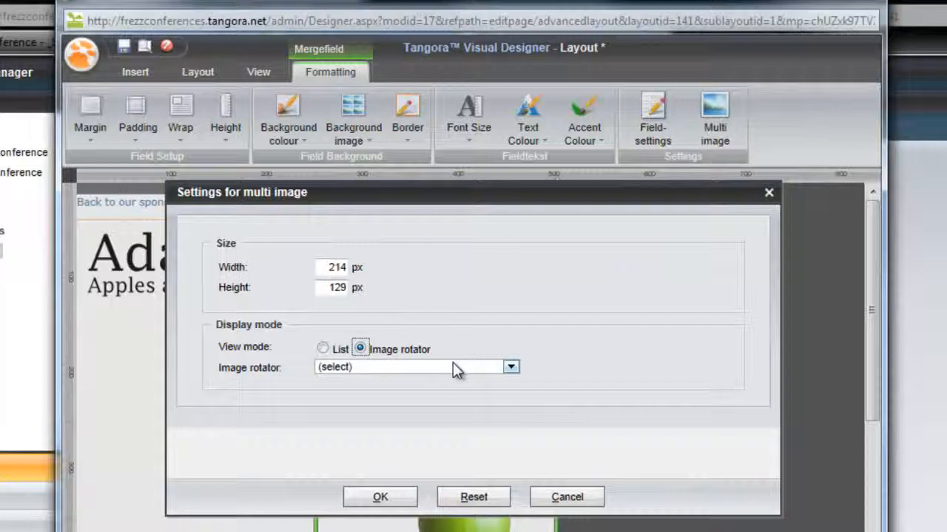
{"action": "left_click", "coordinate": [453, 365]}
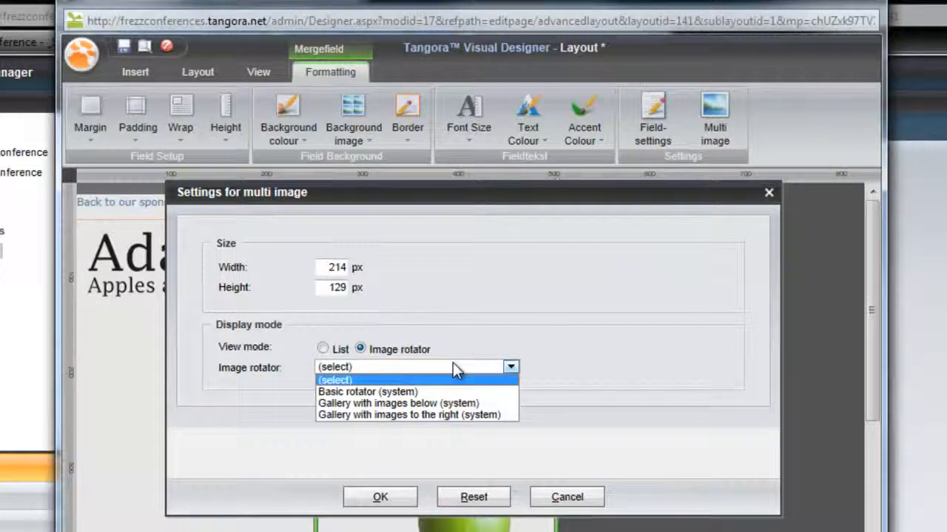
{"action": "left_click", "coordinate": [516, 397]}
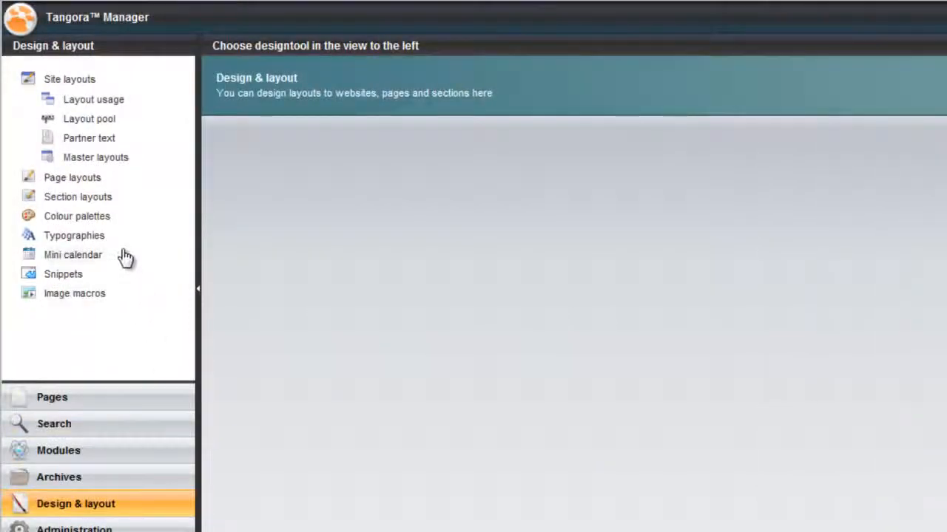
Open the Image rotator entry among the Design & layout snippets to view the available rotators.
{"action": "left_click", "coordinate": [99, 274]}
{"action": "left_click", "coordinate": [265, 118]}
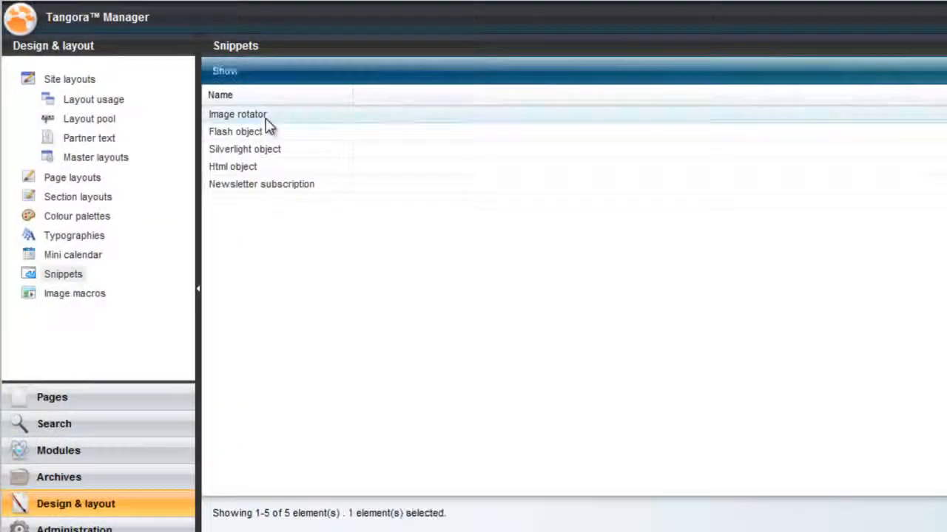
{"action": "double_click", "coordinate": [266, 120]}
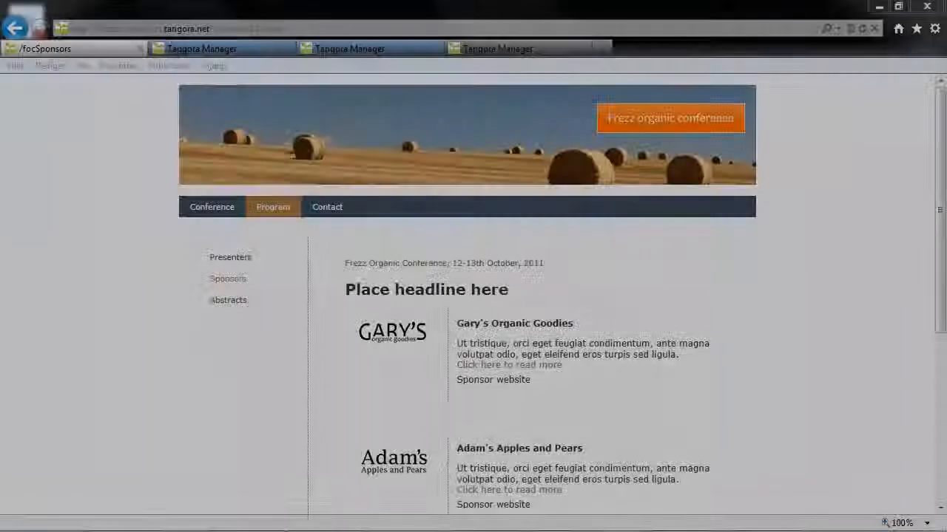
Look over the top sponsors and the two-column list on the published Sponsors page, and return to the Sponsors database list.
{"action": "scroll", "coordinate": [834, 218], "scroll_direction": "down", "scroll_amount": 4}
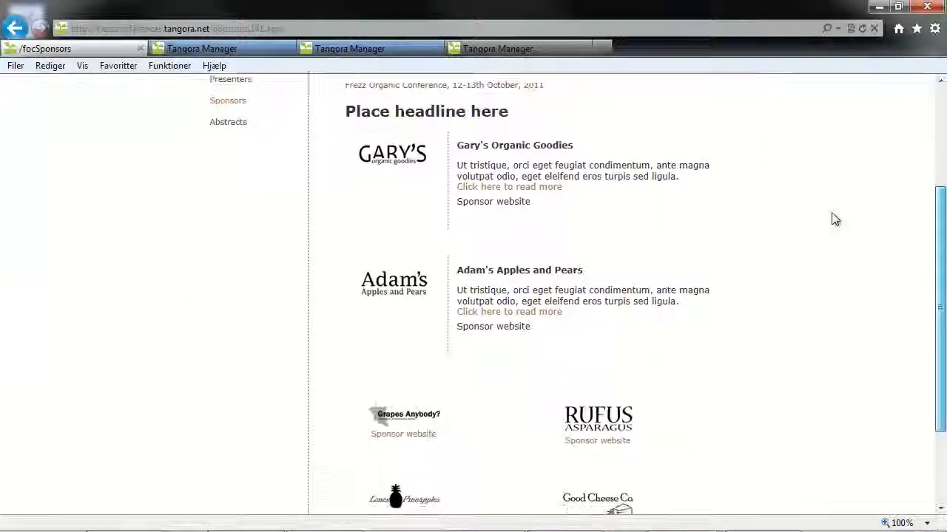
{"action": "scroll", "coordinate": [834, 218], "scroll_direction": "up", "scroll_amount": 3}
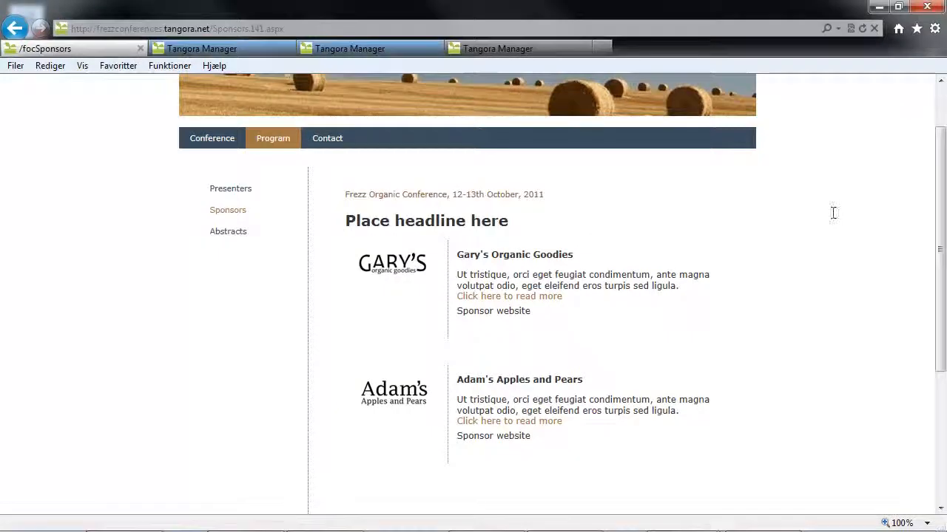
{"action": "scroll", "coordinate": [833, 219], "scroll_direction": "down", "scroll_amount": 1}
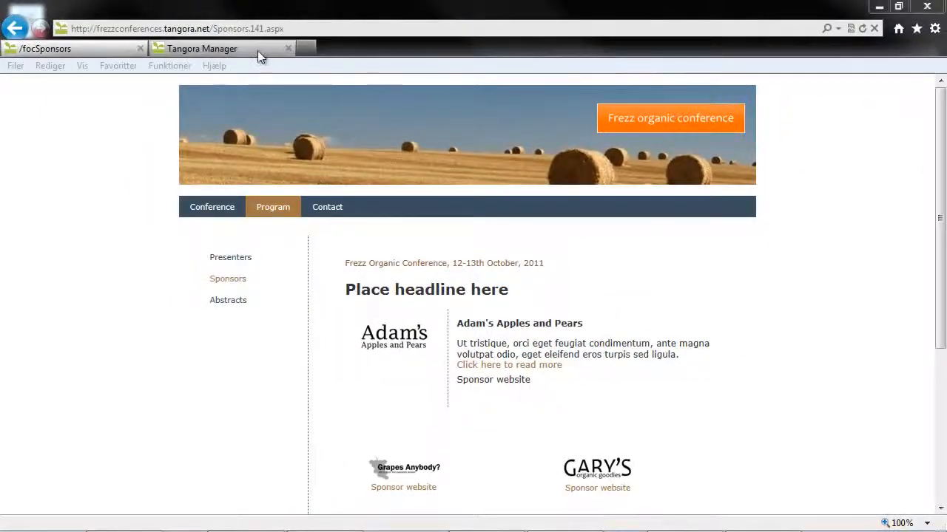
{"action": "left_click", "coordinate": [257, 49]}
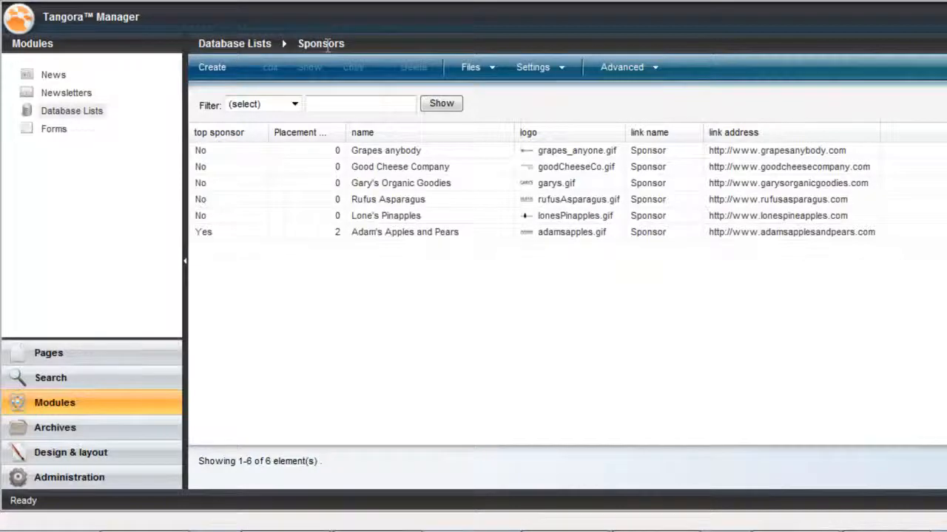
{"action": "left_click", "coordinate": [462, 187]}
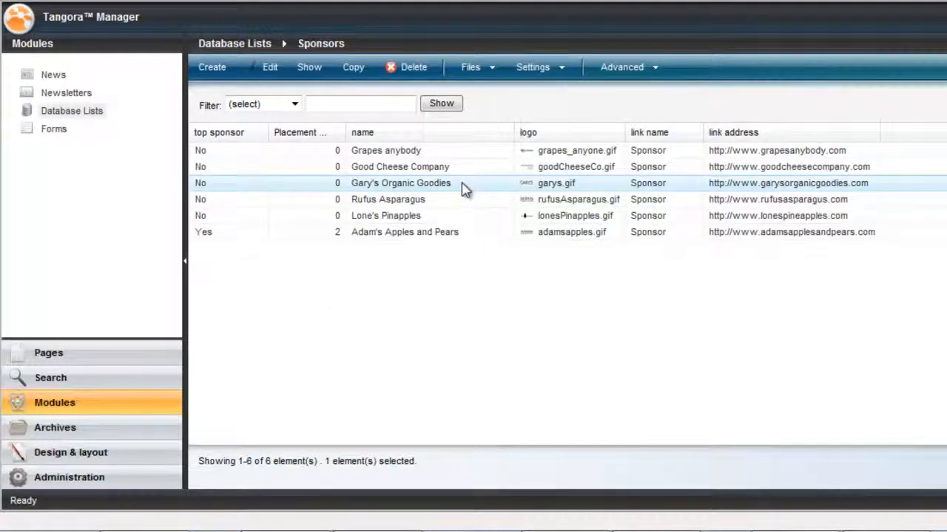
{"action": "double_click", "coordinate": [462, 187]}
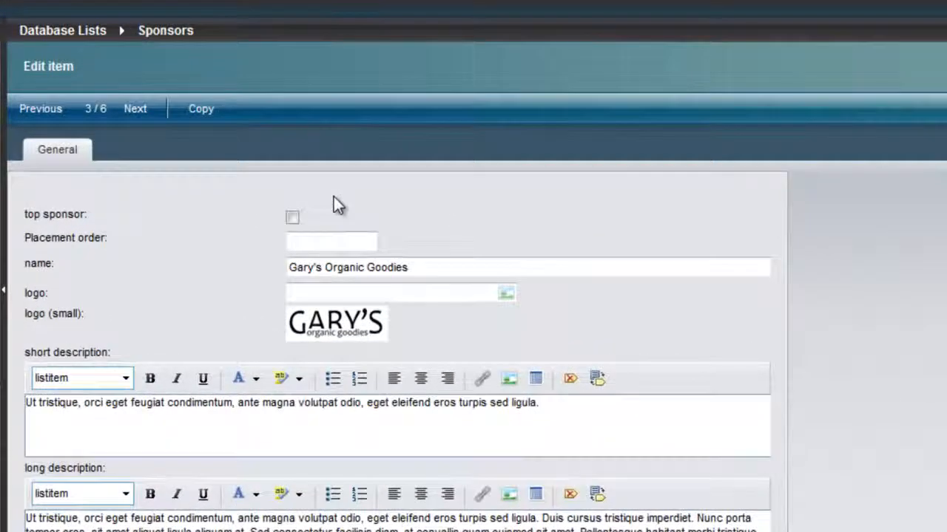
{"action": "left_click", "coordinate": [302, 218]}
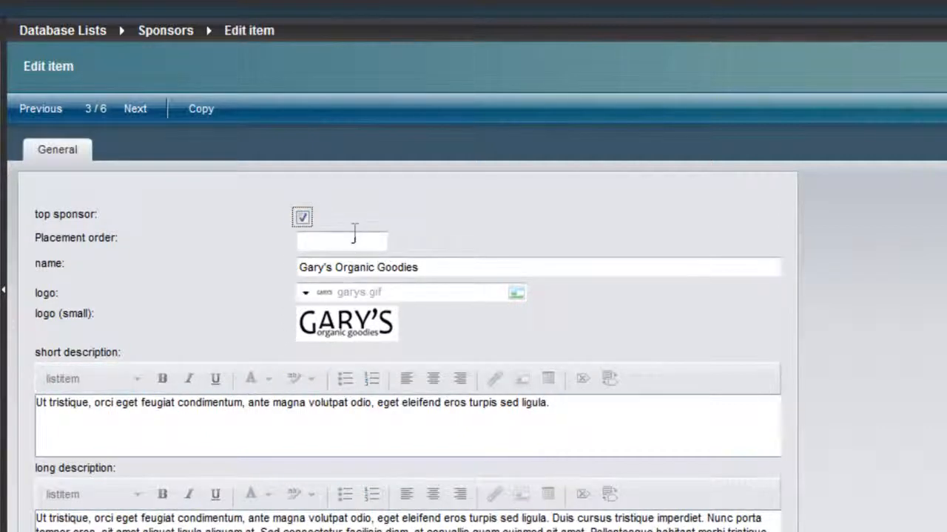
{"action": "type", "text": "1"}
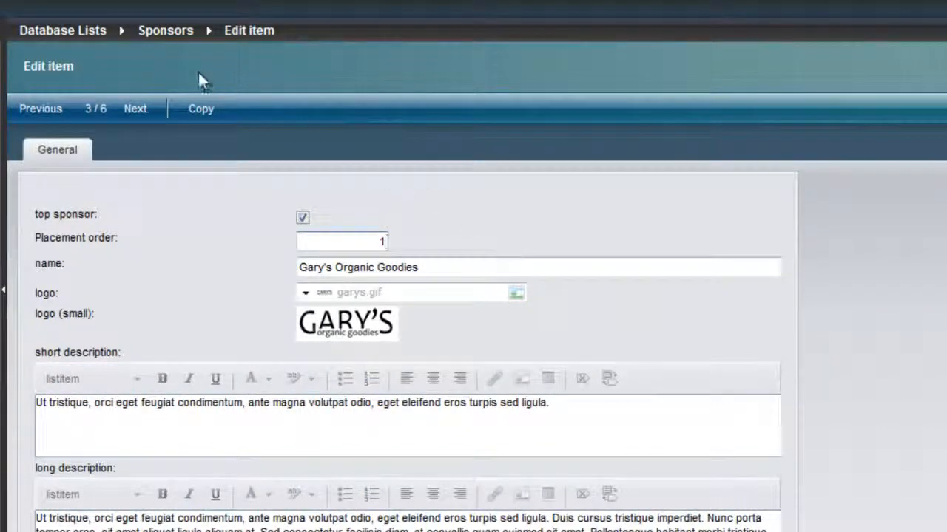
{"action": "left_click", "coordinate": [166, 30]}
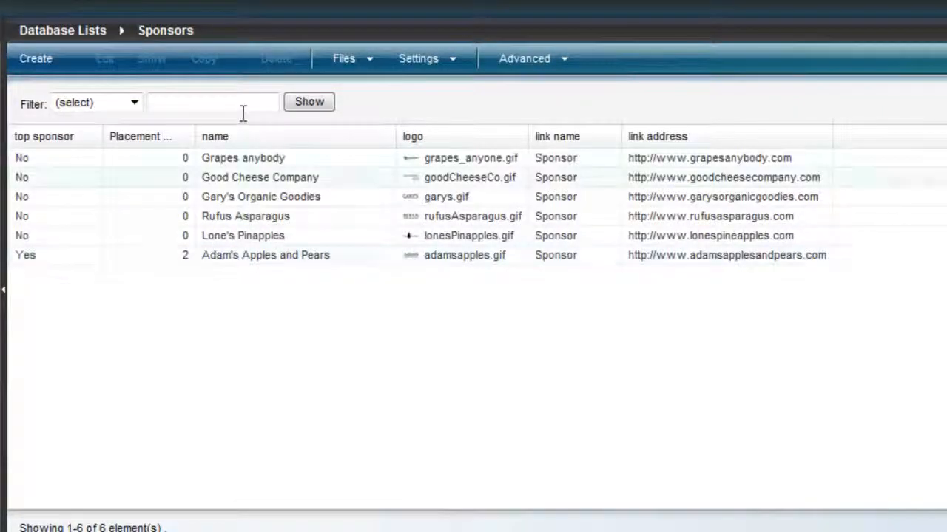
Mark the Gary's Organic Goodies record as a top sponsor with placement order 1.
{"action": "double_click", "coordinate": [244, 198]}
{"action": "left_click", "coordinate": [303, 214]}
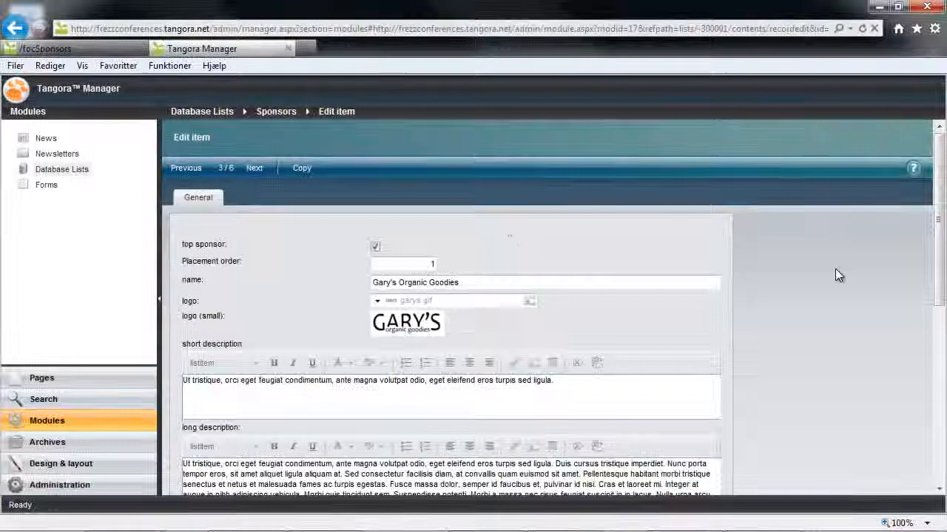
Open the image picker for the Gary's Organic Goodies image collection and filter it to the "_gary's goodies" category.
{"action": "scroll", "coordinate": [836, 281], "scroll_direction": "down", "scroll_amount": 10}
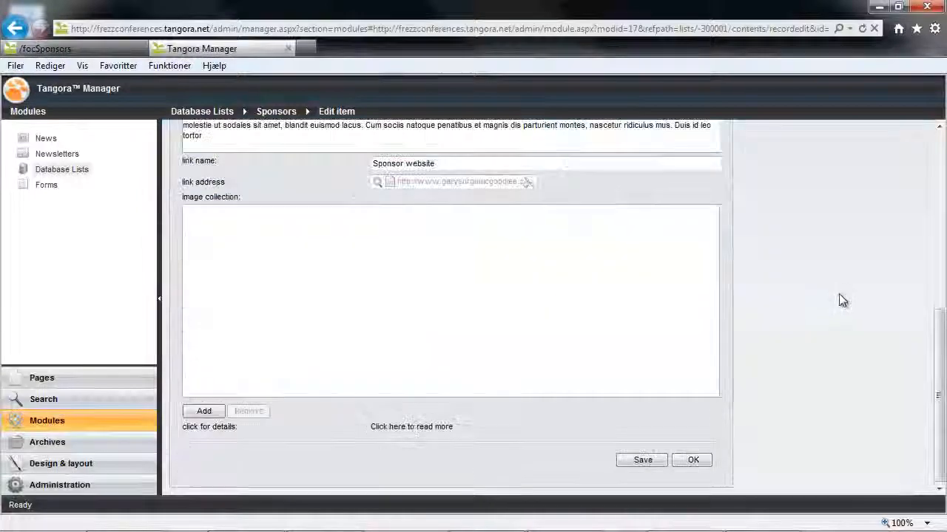
{"action": "left_click", "coordinate": [219, 411]}
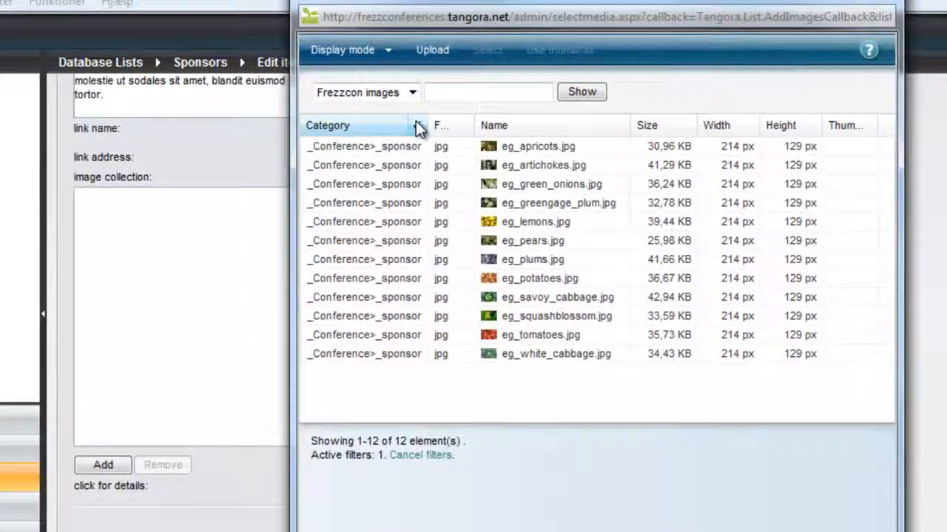
{"action": "left_click", "coordinate": [418, 128]}
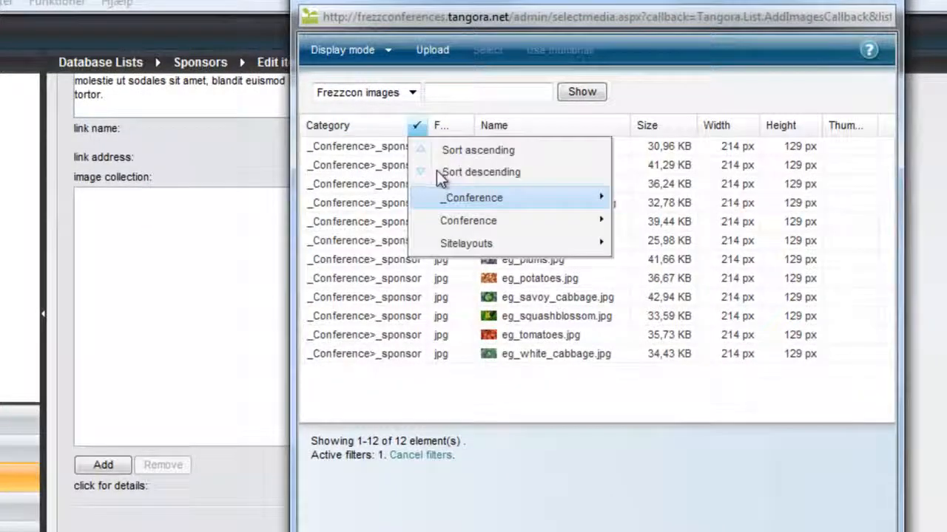
{"action": "mouse_move", "coordinate": [535, 201]}
{"action": "mouse_move", "coordinate": [706, 268]}
{"action": "left_click", "coordinate": [640, 370]}
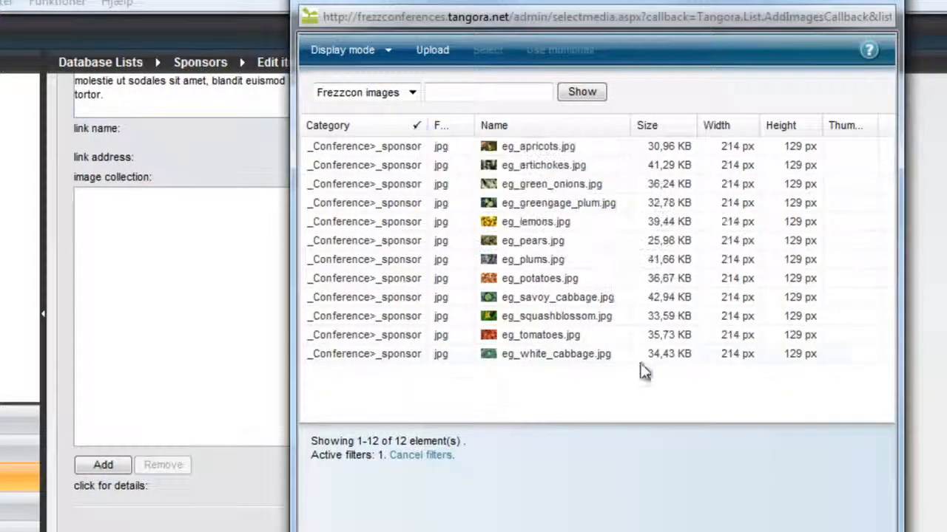
Add the apricots, artichokes, green onions and greengage plum images to the image collection and save the record.
{"action": "left_click", "coordinate": [578, 147]}
{"action": "left_click", "coordinate": [586, 165], "text": "shift"}
{"action": "left_click", "coordinate": [590, 192], "text": "shift"}
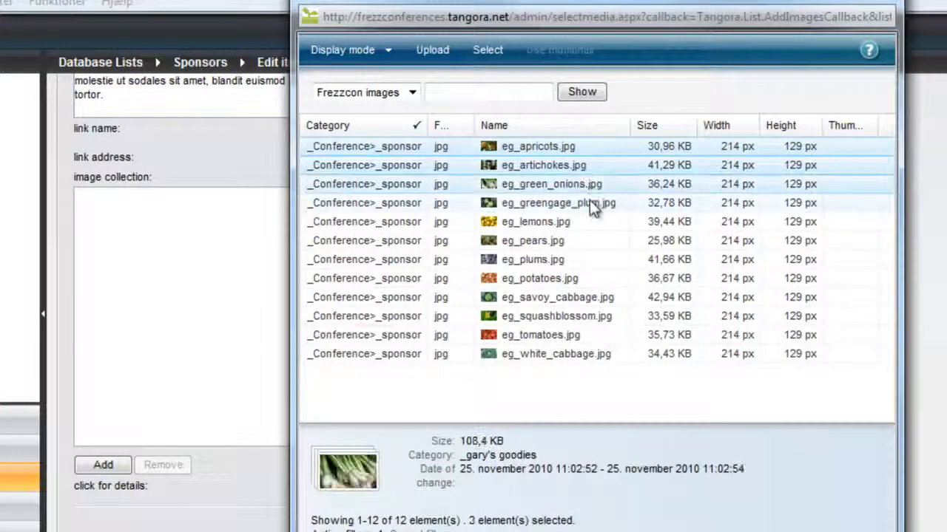
{"action": "left_click", "coordinate": [590, 202], "text": "shift"}
{"action": "left_click", "coordinate": [487, 50]}
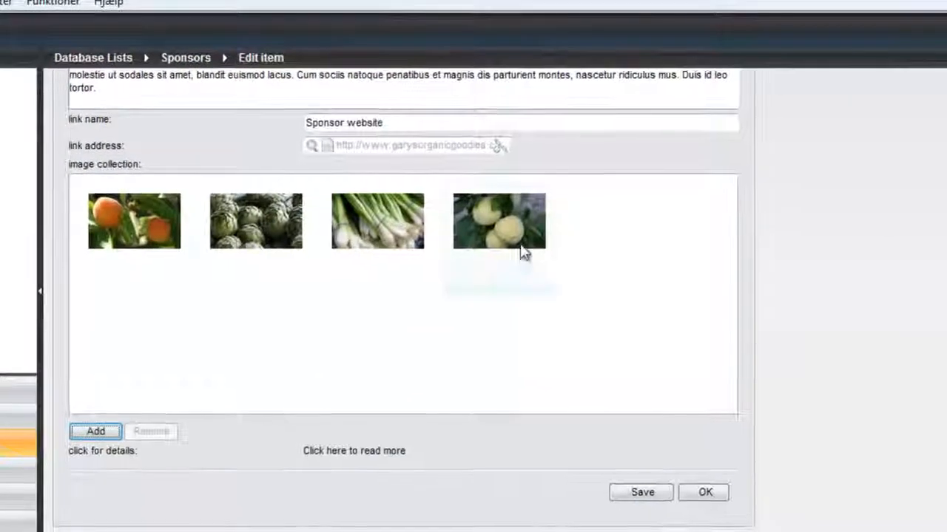
{"action": "left_click", "coordinate": [642, 492]}
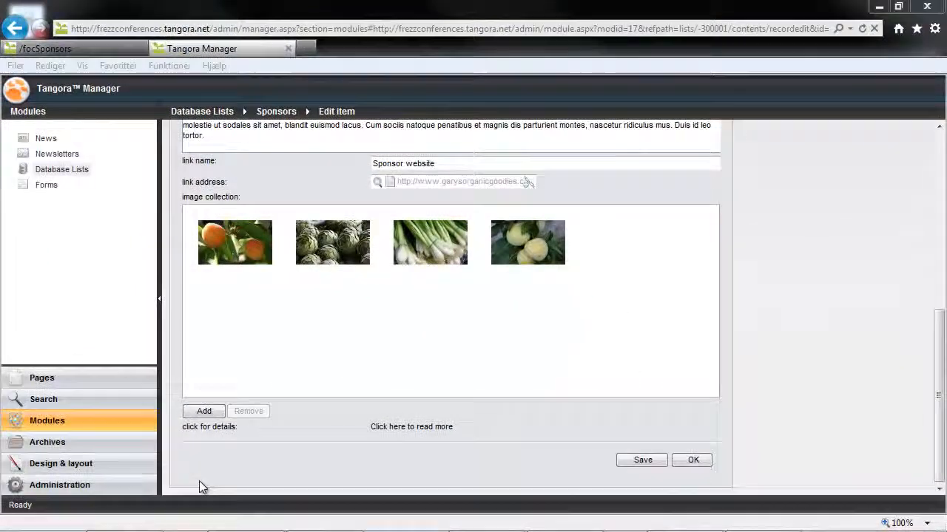
Set the default sort order in the Sponsors page's overview settings to Placement order.
{"action": "left_click", "coordinate": [22, 378]}
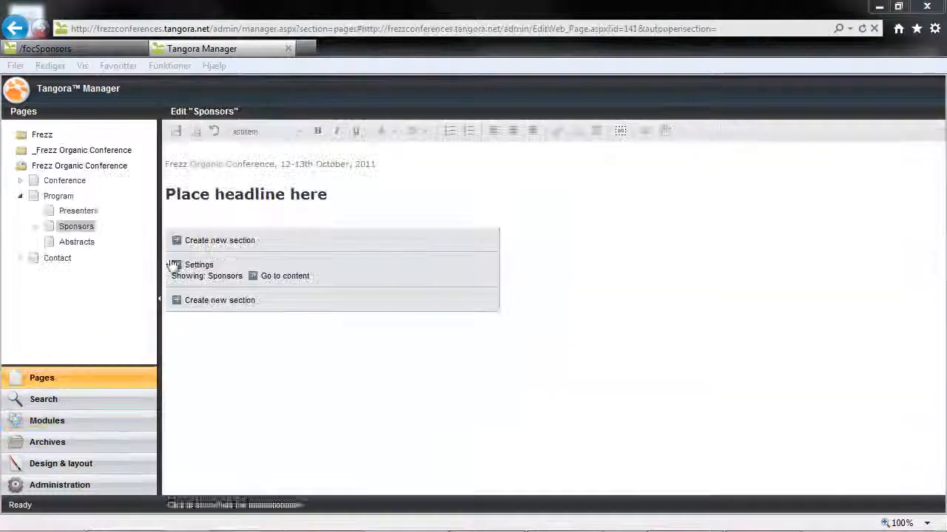
{"action": "left_click", "coordinate": [189, 264]}
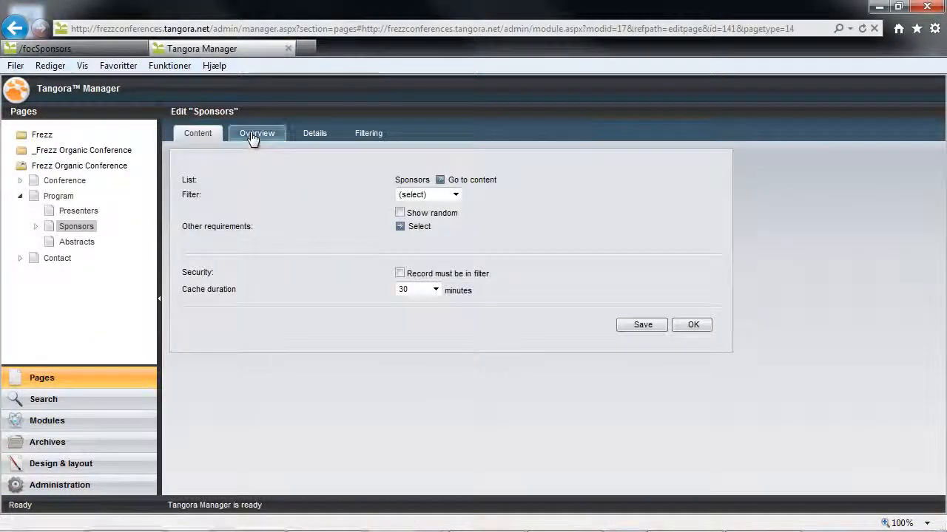
{"action": "left_click", "coordinate": [252, 136]}
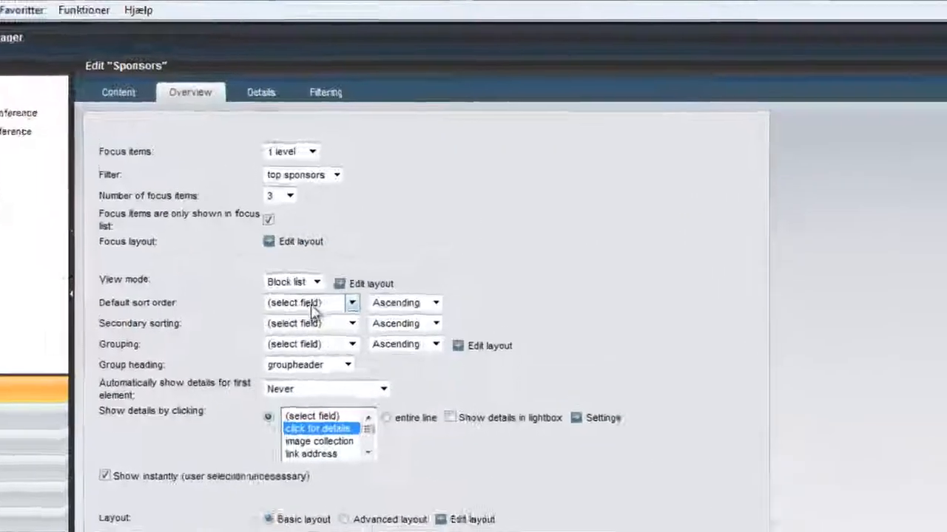
{"action": "left_click", "coordinate": [355, 306]}
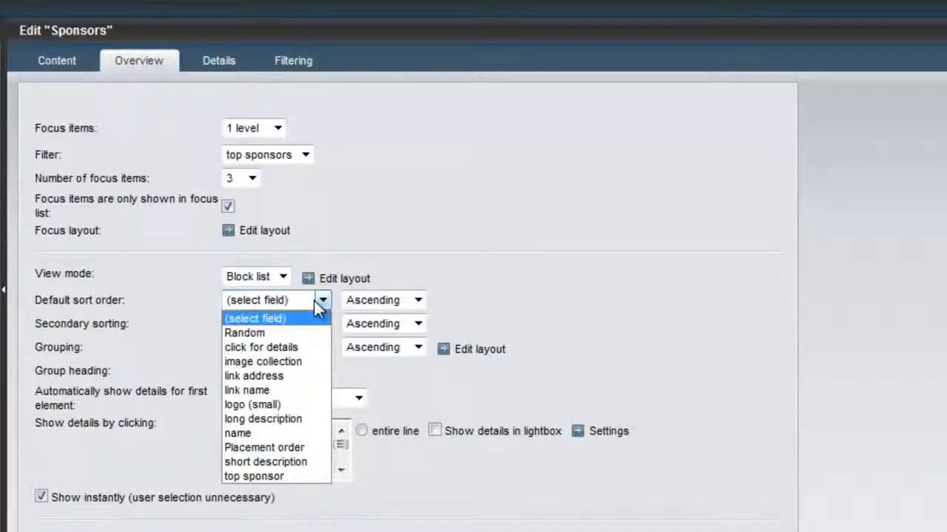
{"action": "left_click", "coordinate": [289, 448]}
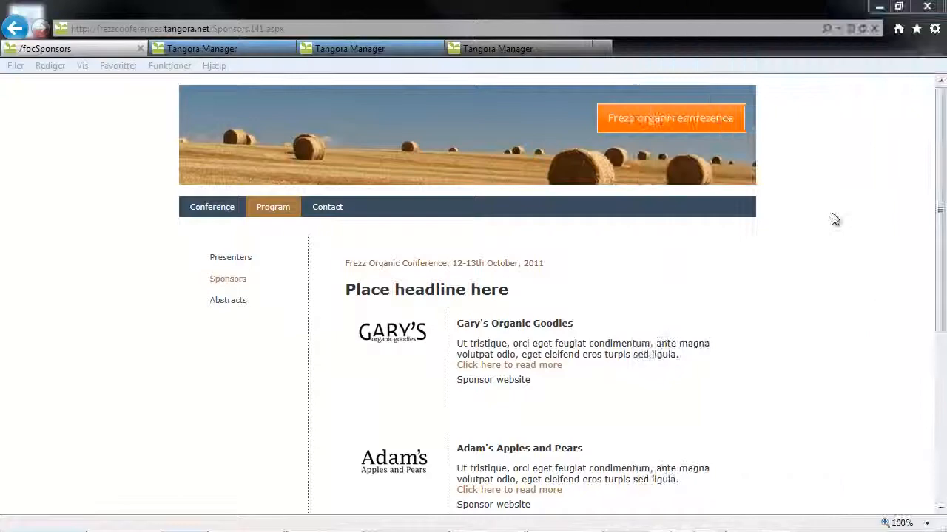
Check the order of the top sponsors on the published Sponsors page.
{"action": "scroll", "coordinate": [834, 218], "scroll_direction": "down", "scroll_amount": 4}
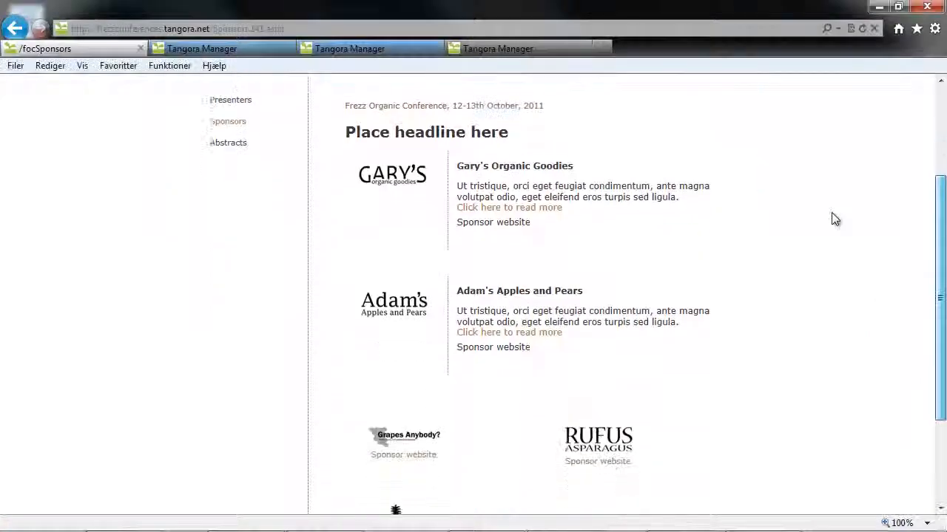
{"action": "scroll", "coordinate": [835, 218], "scroll_direction": "up", "scroll_amount": 5}
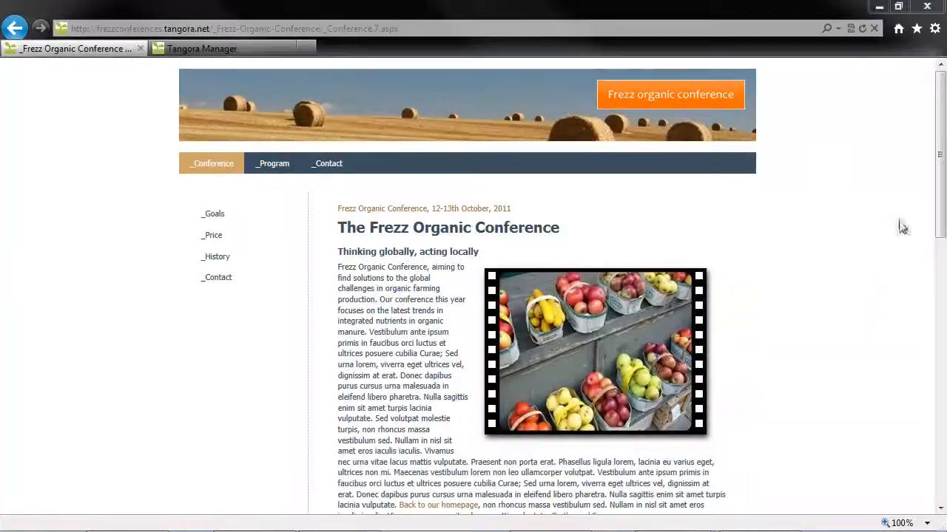
Examine the "Proud sponsor" block at the foot of the _Conference, _Program and _Contact pages, and return to the manager.
{"action": "left_click_drag", "start_coordinate": [941, 207], "coordinate": [940, 481]}
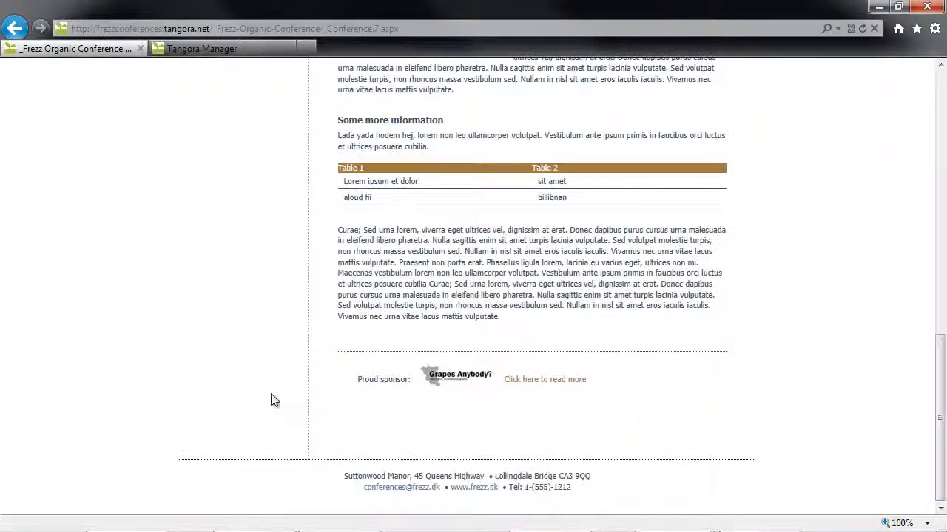
{"action": "scroll", "coordinate": [270, 399], "scroll_direction": "up", "scroll_amount": 12}
{"action": "left_click", "coordinate": [259, 164]}
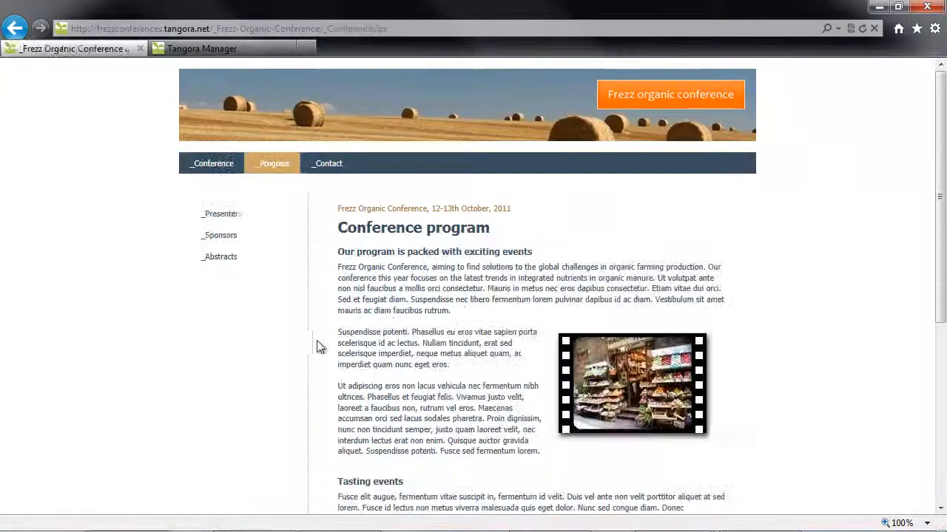
{"action": "scroll", "coordinate": [311, 369], "scroll_direction": "down", "scroll_amount": 5}
{"action": "scroll", "coordinate": [584, 370], "scroll_direction": "up", "scroll_amount": 5}
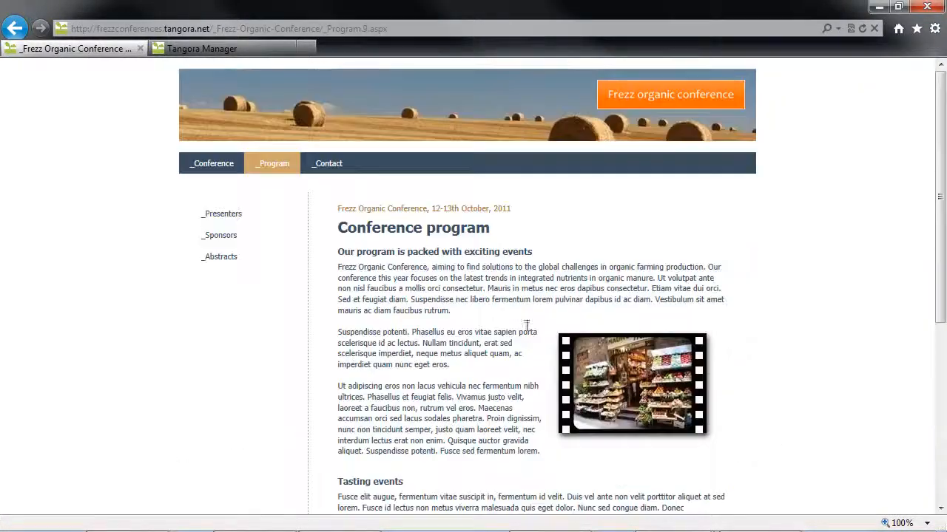
{"action": "left_click", "coordinate": [328, 164]}
{"action": "scroll", "coordinate": [499, 368], "scroll_direction": "down", "scroll_amount": 3}
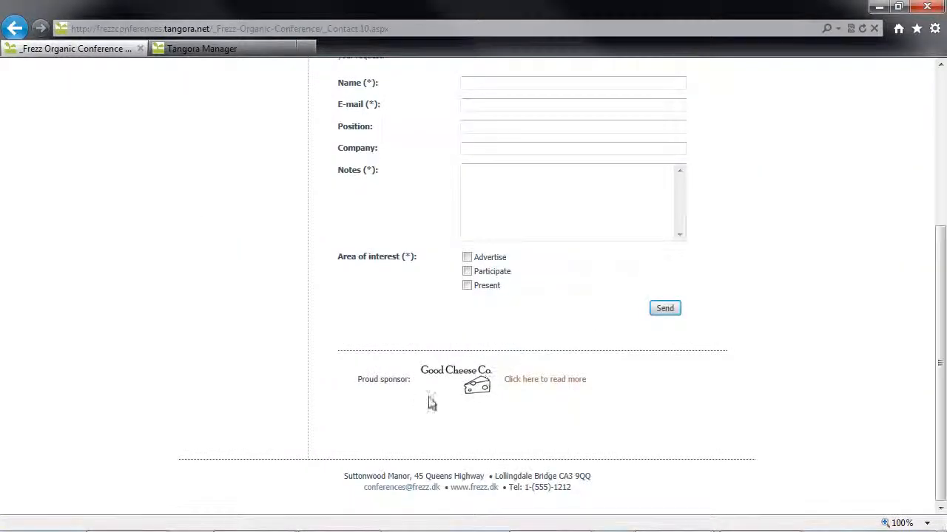
{"action": "scroll", "coordinate": [604, 397], "scroll_direction": "up", "scroll_amount": 3}
{"action": "left_click", "coordinate": [249, 49]}
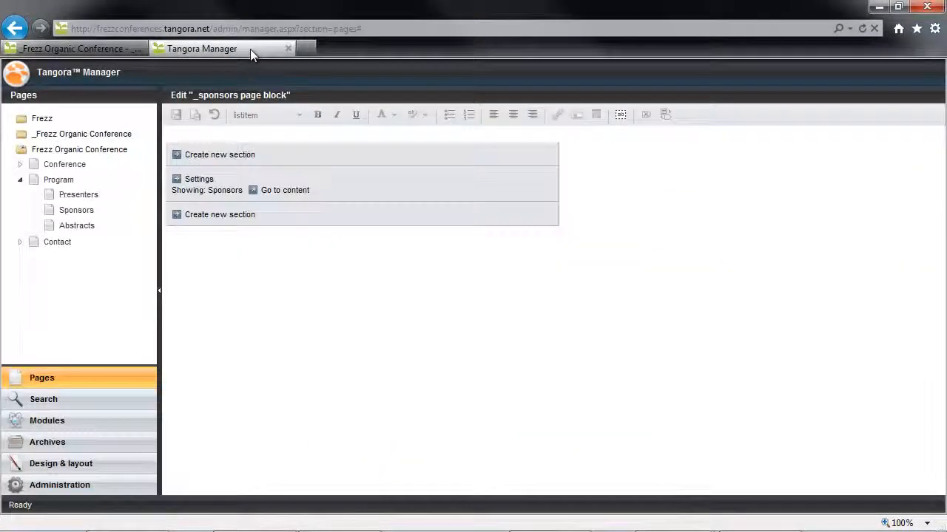
Create a page titled "sponsor page block" after Sponsors, with page type Database List and no page layout selected.
{"action": "right_click", "coordinate": [81, 222]}
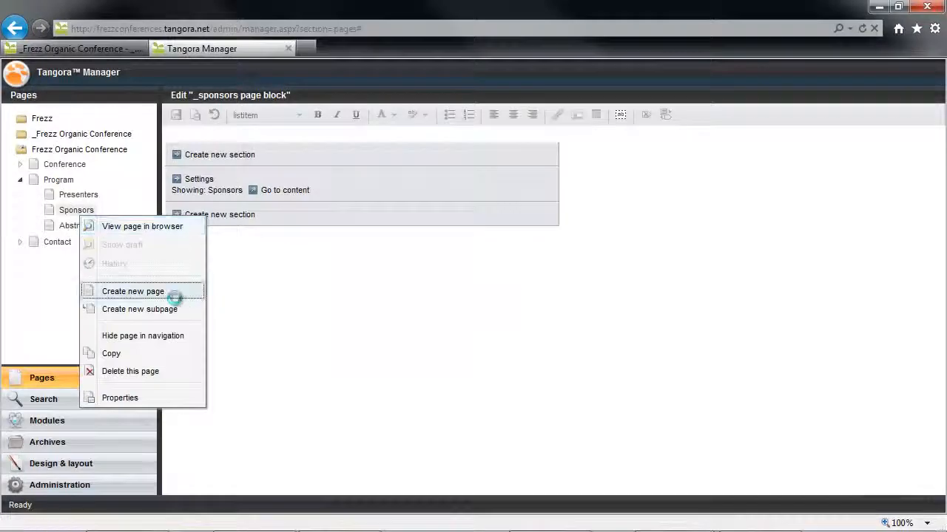
{"action": "left_click", "coordinate": [172, 292]}
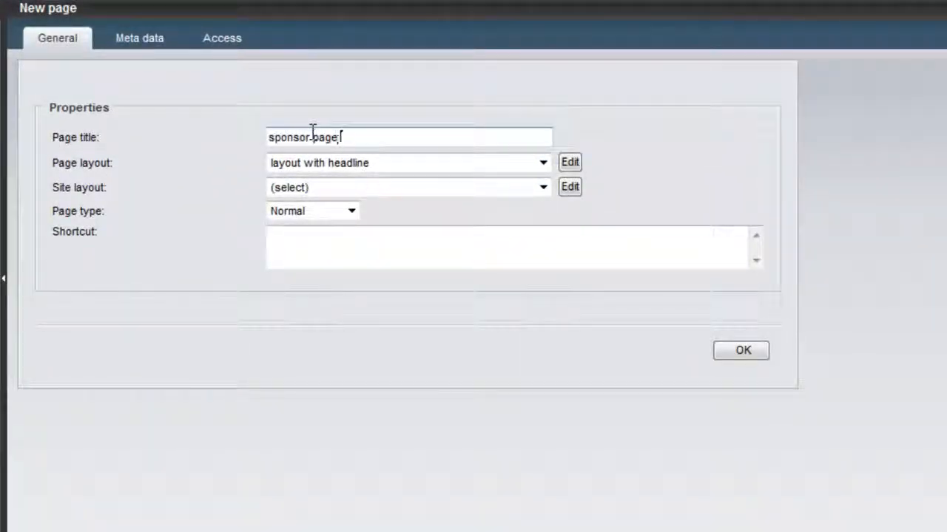
{"action": "left_click", "coordinate": [318, 212]}
{"action": "left_click", "coordinate": [317, 271]}
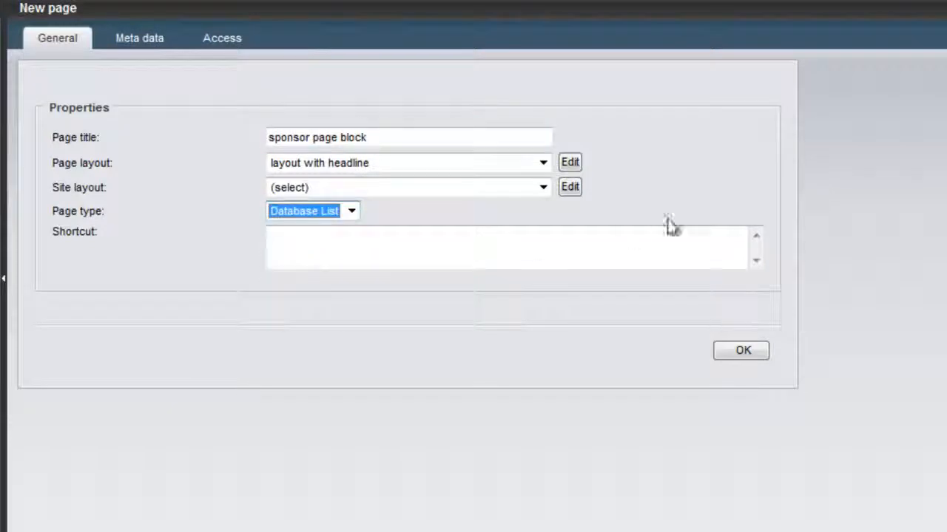
{"action": "left_click", "coordinate": [543, 165]}
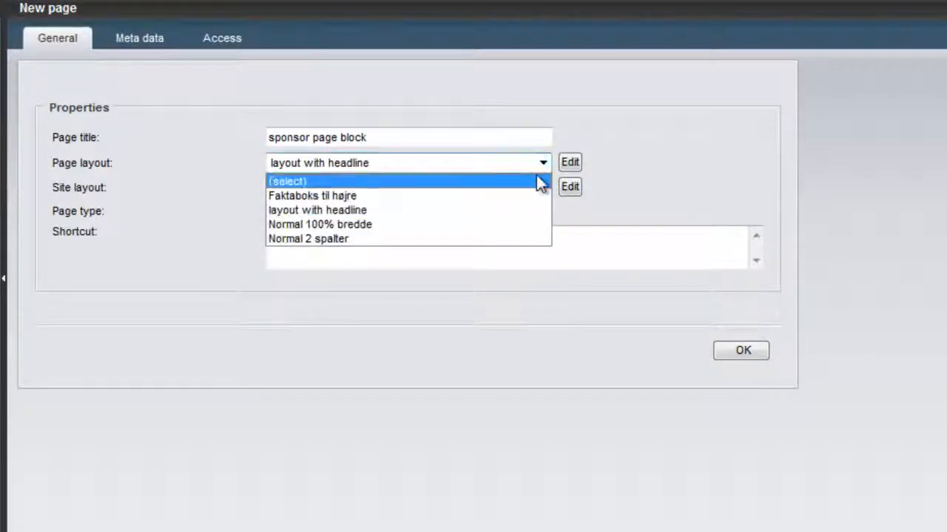
{"action": "left_click", "coordinate": [537, 177]}
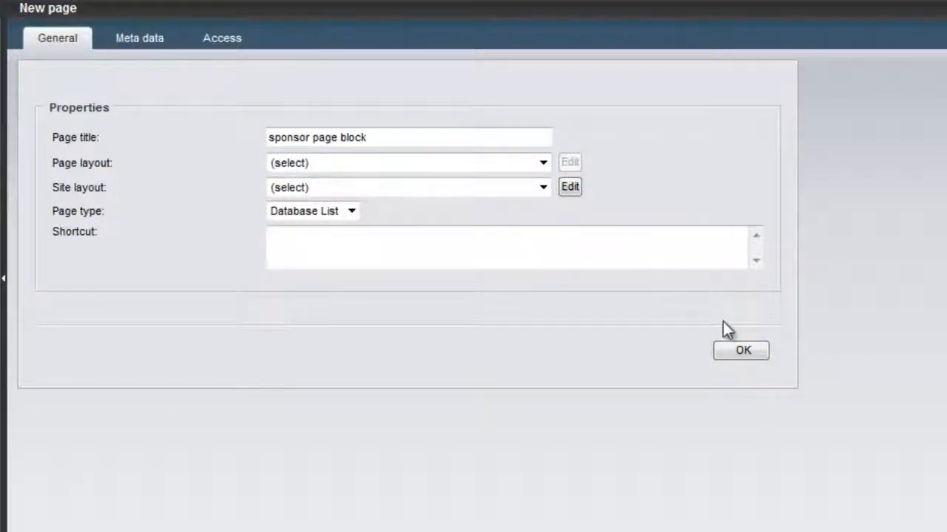
{"action": "left_click", "coordinate": [742, 352]}
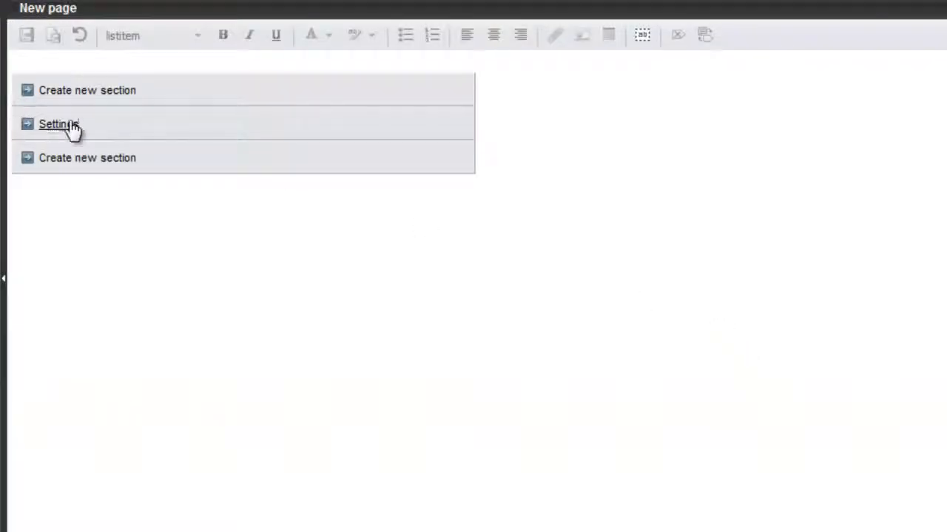
Assign the Sponsors list to the new page in its settings.
{"action": "left_click", "coordinate": [72, 126]}
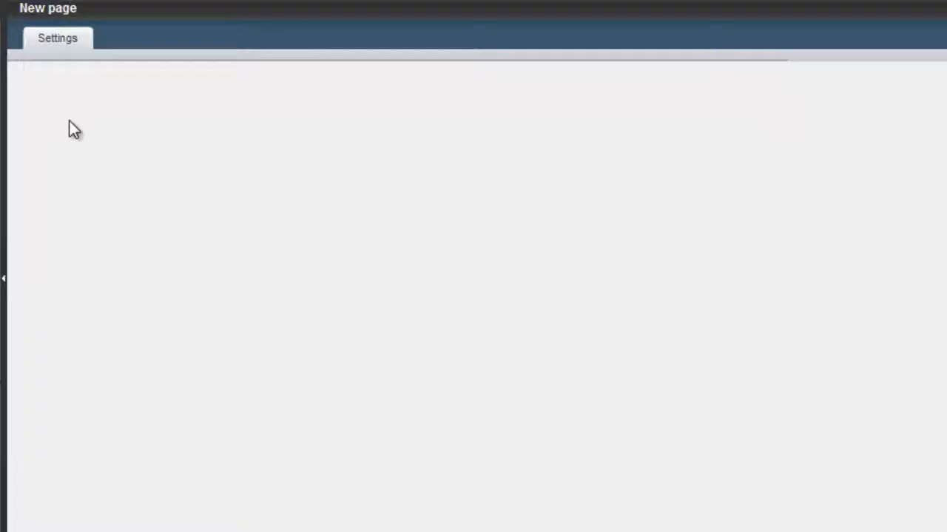
{"action": "left_click", "coordinate": [222, 109]}
{"action": "left_click", "coordinate": [257, 154]}
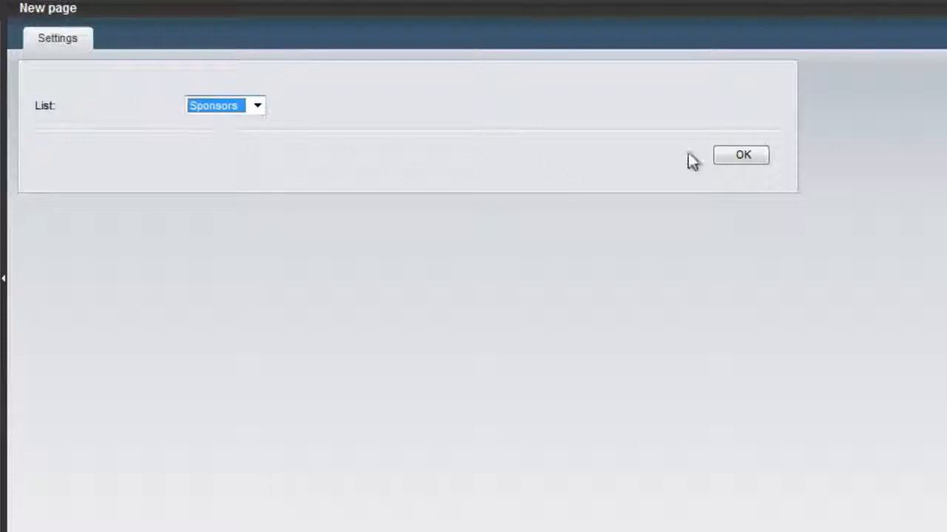
{"action": "left_click", "coordinate": [719, 154]}
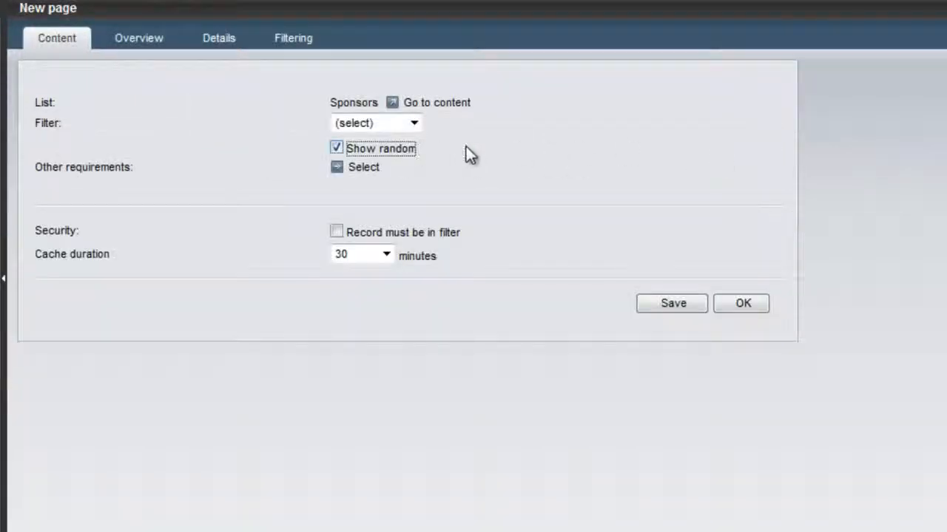
Enable Show random for the list content, clear the cache duration selection and save the settings.
{"action": "left_click", "coordinate": [368, 255]}
{"action": "left_click", "coordinate": [372, 273]}
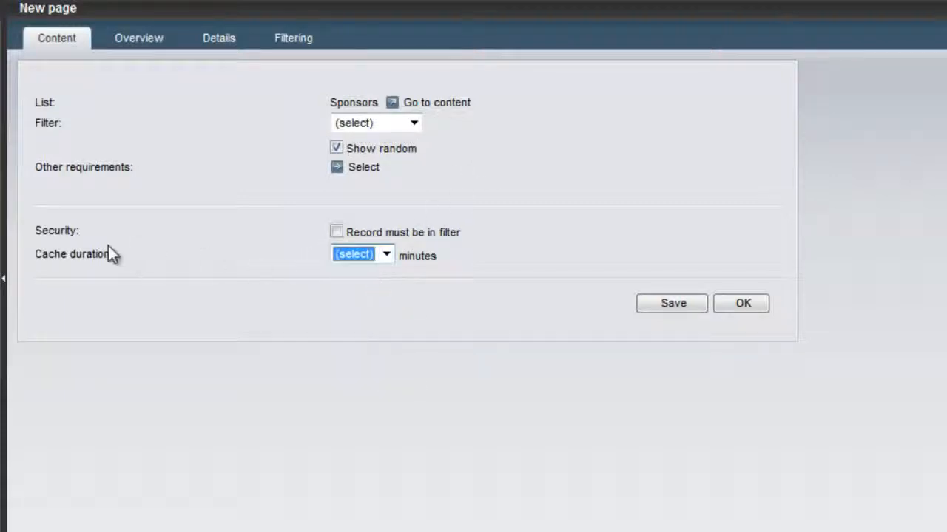
{"action": "left_click", "coordinate": [675, 298]}
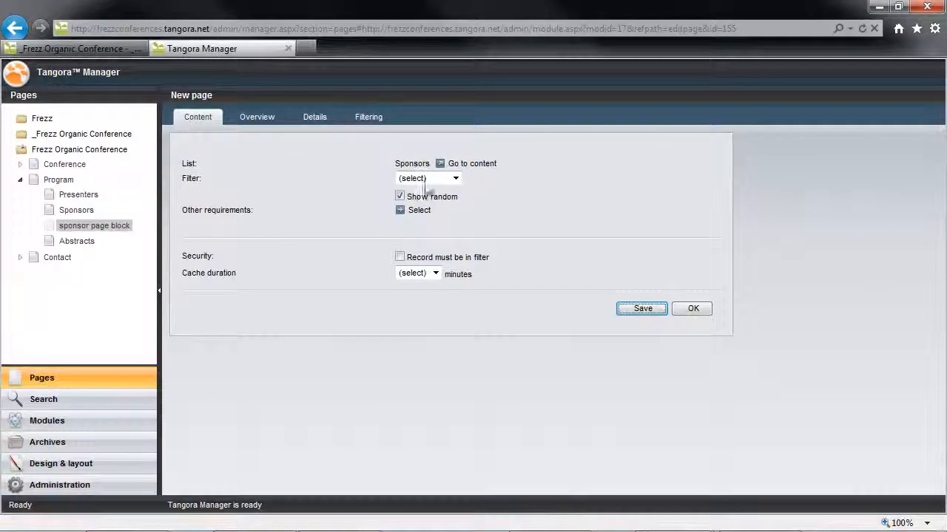
Move the sponsor page block under Sponsors as a subpage, and set its overview view mode to Block list.
{"action": "left_click_drag", "start_coordinate": [100, 233], "coordinate": [93, 217]}
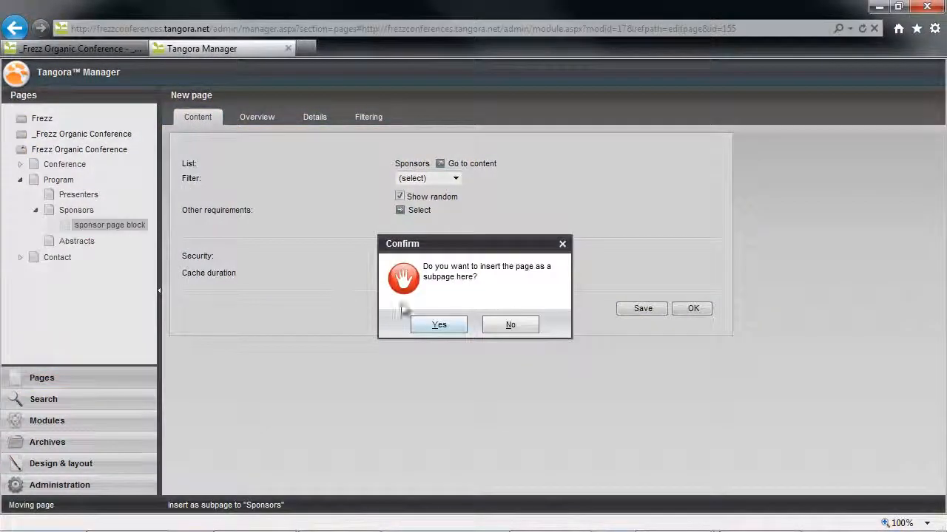
{"action": "left_click", "coordinate": [456, 326]}
{"action": "left_click", "coordinate": [257, 117]}
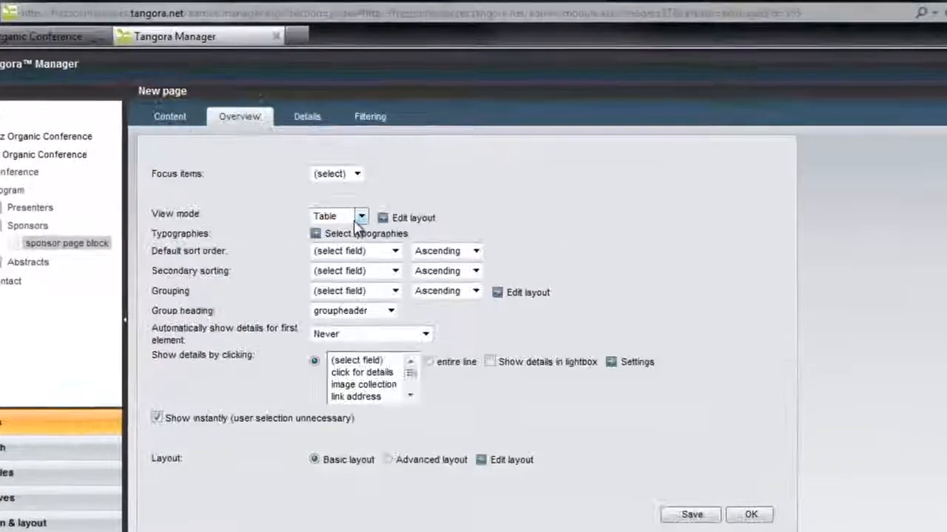
{"action": "left_click", "coordinate": [356, 202]}
{"action": "left_click", "coordinate": [357, 255]}
Open the block list layout for editing and insert a text box reading "Proud sponsor:".
{"action": "left_click", "coordinate": [411, 217]}
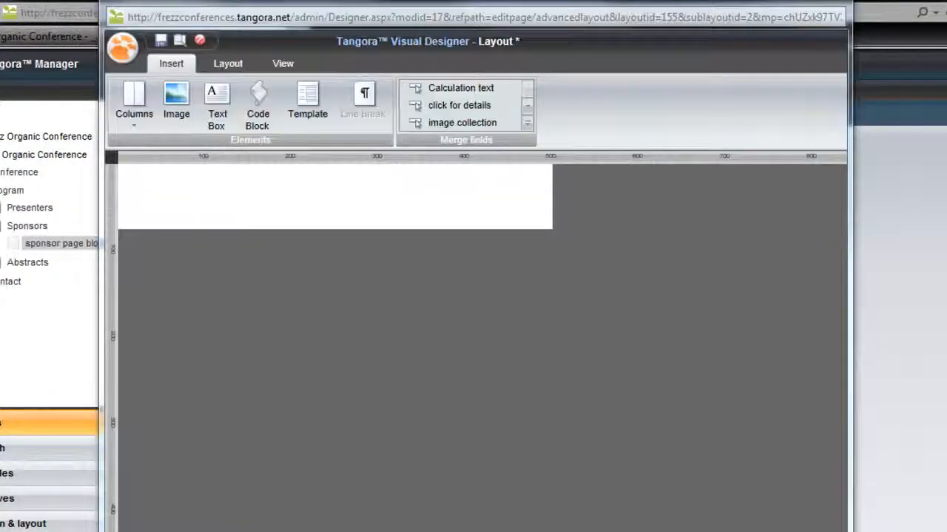
{"action": "left_click", "coordinate": [214, 94]}
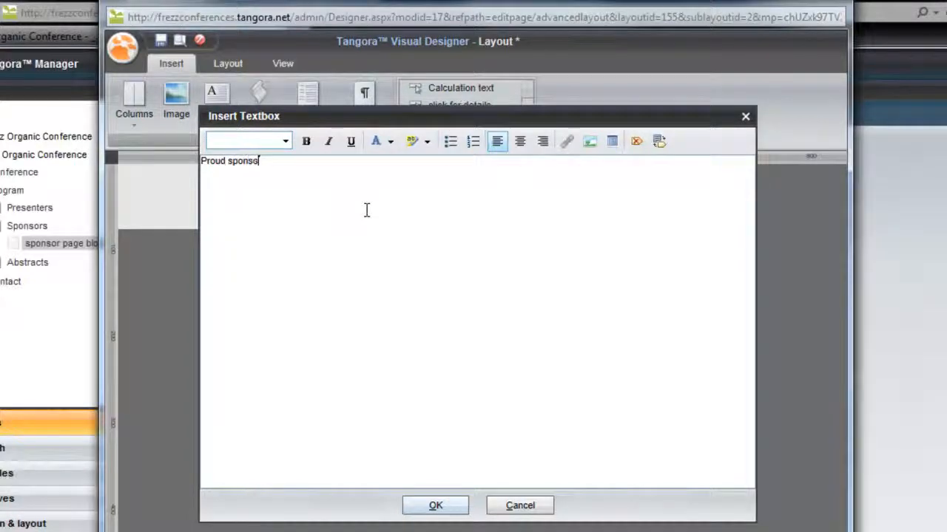
{"action": "left_click", "coordinate": [438, 507]}
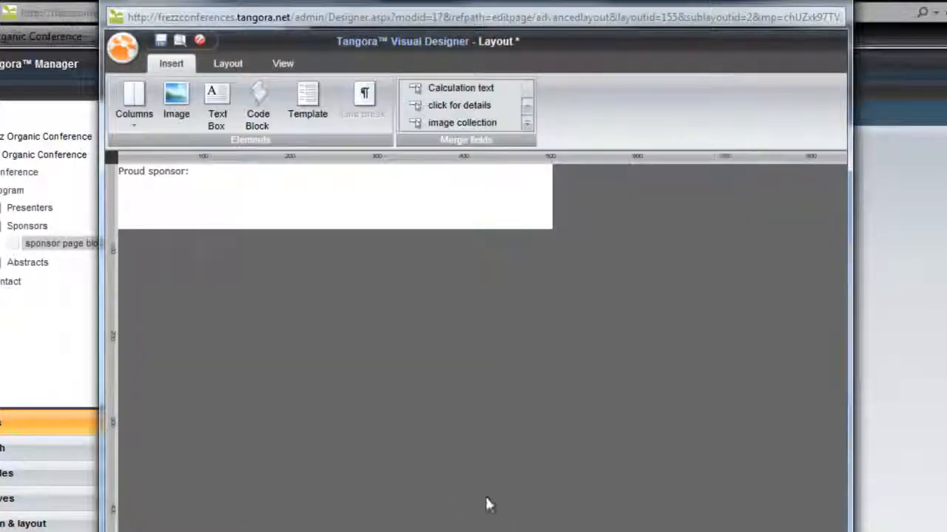
Insert the logo (small) and click for details merge fields into the layout.
{"action": "left_click", "coordinate": [527, 124]}
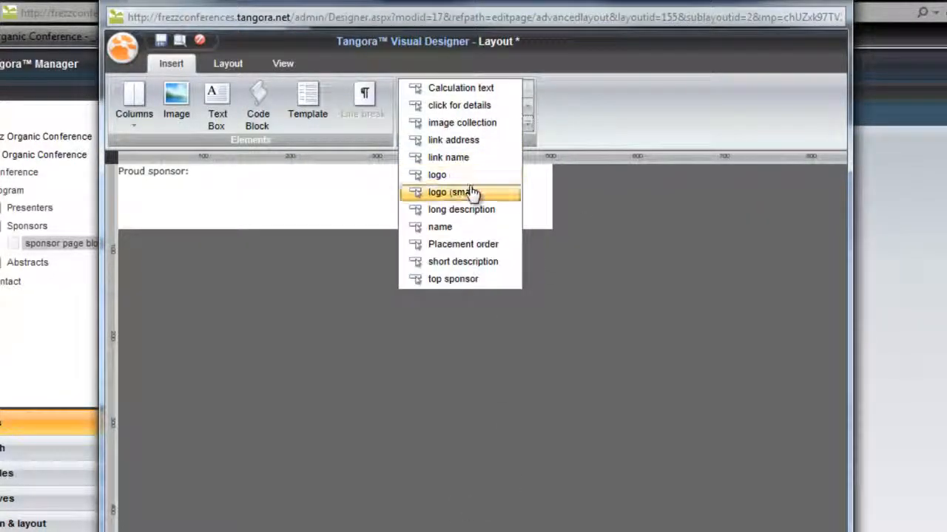
{"action": "left_click", "coordinate": [448, 191]}
{"action": "left_click", "coordinate": [528, 127]}
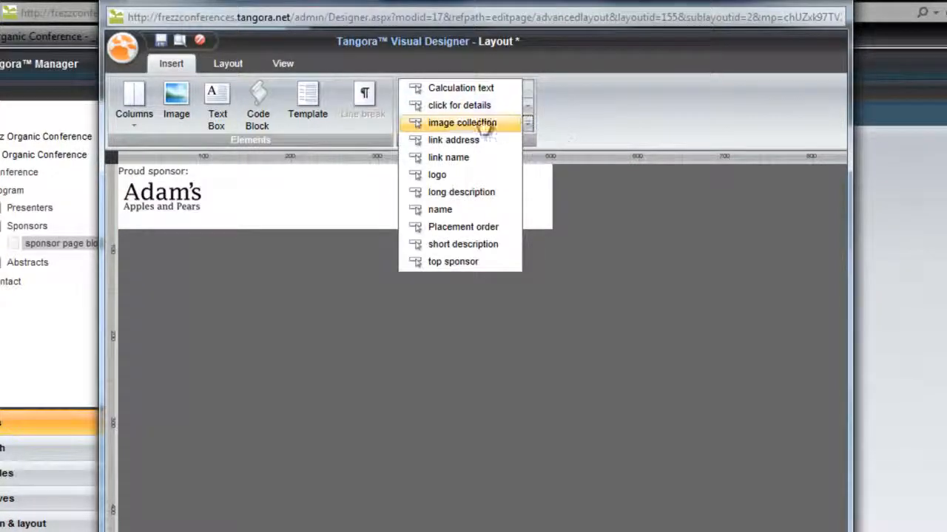
{"action": "left_click", "coordinate": [464, 106]}
Float the small logo field and the "Proud sponsor:" text box left so the elements line up in one row.
{"action": "left_click", "coordinate": [164, 198]}
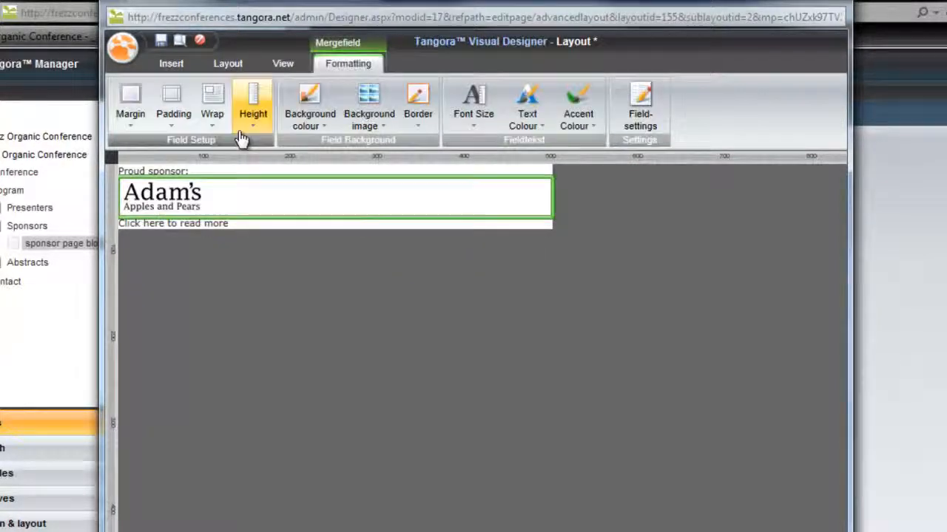
{"action": "left_click", "coordinate": [215, 111]}
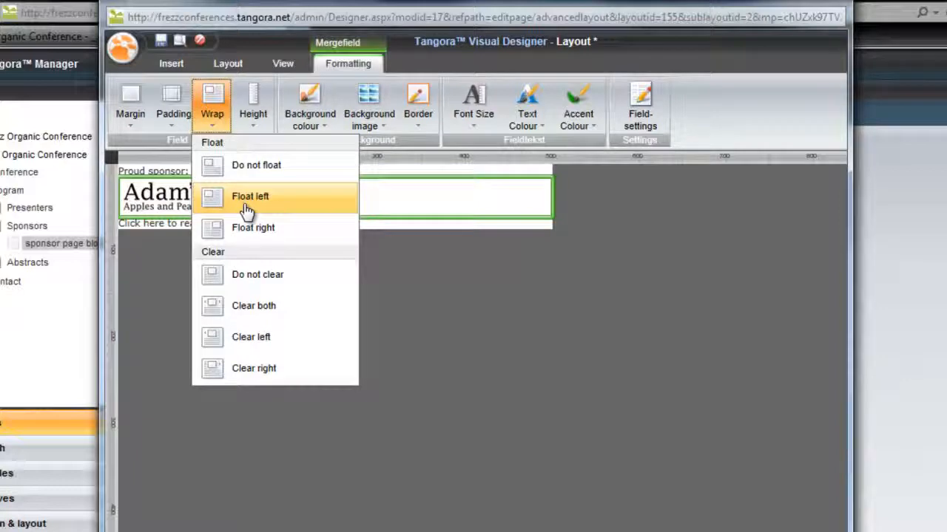
{"action": "left_click", "coordinate": [247, 212]}
{"action": "left_click", "coordinate": [188, 171]}
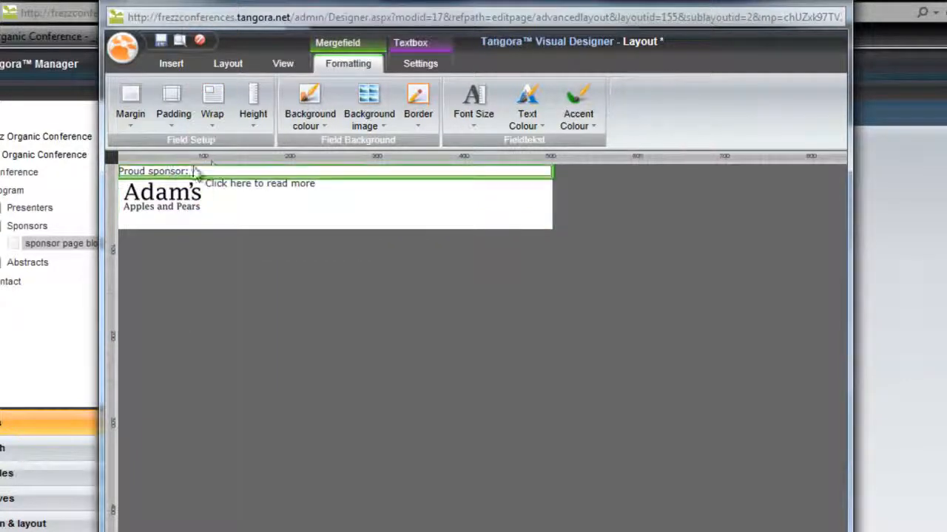
{"action": "left_click", "coordinate": [225, 120]}
{"action": "left_click", "coordinate": [222, 196]}
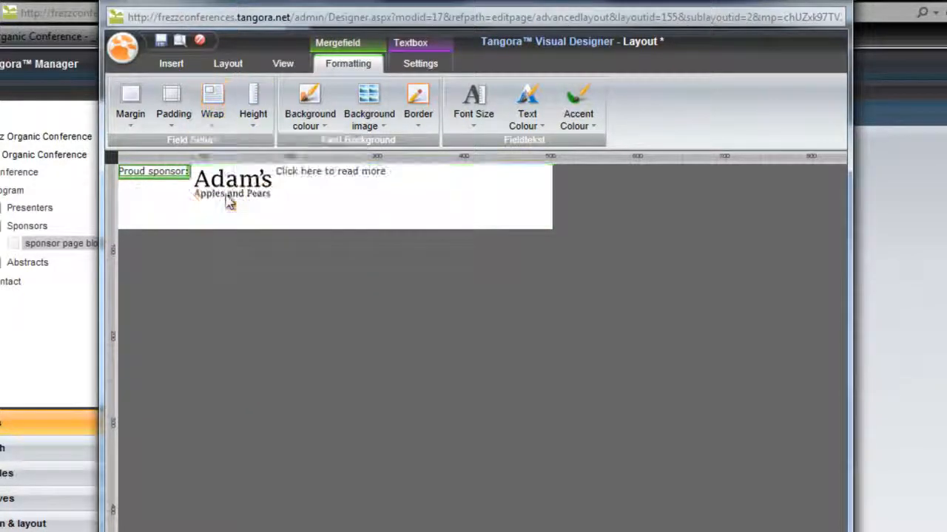
Give the layout elements user-defined margins, save the layout and close the designer.
{"action": "left_click", "coordinate": [146, 111]}
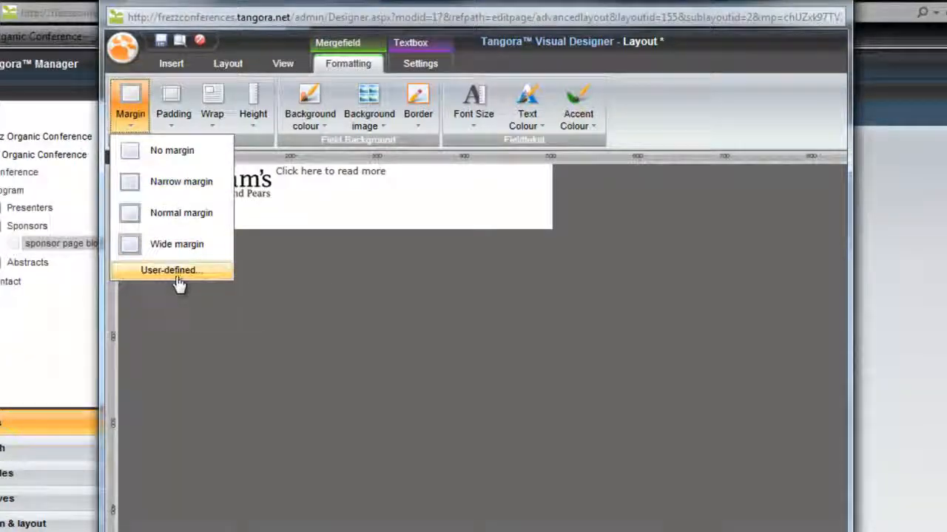
{"action": "left_click", "coordinate": [180, 275]}
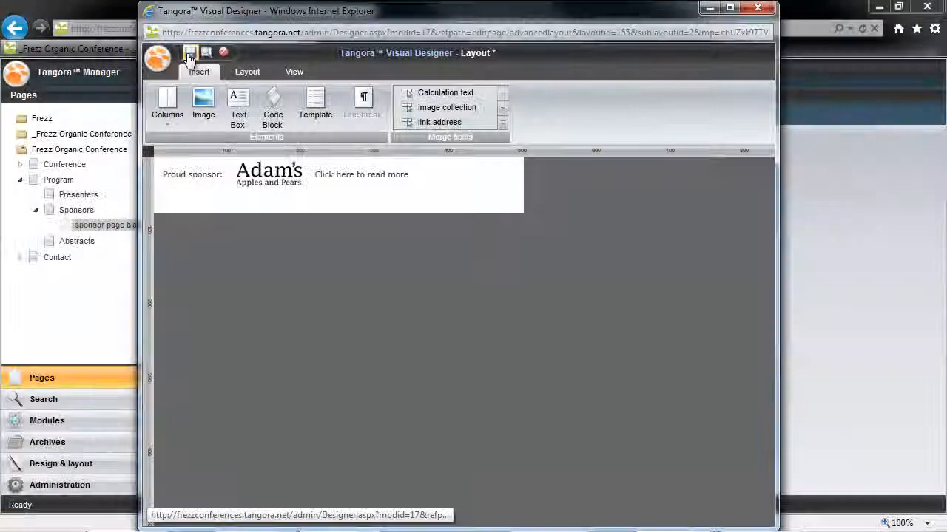
{"action": "left_click", "coordinate": [190, 52]}
{"action": "left_click", "coordinate": [762, 9]}
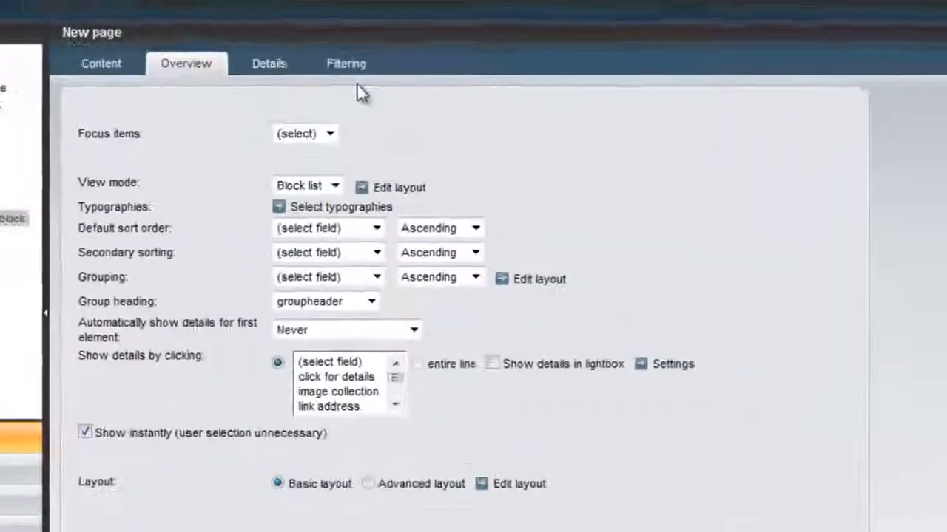
In the filtering settings, set the maximum number per page to 1 and clear the counter text.
{"action": "left_click", "coordinate": [366, 70]}
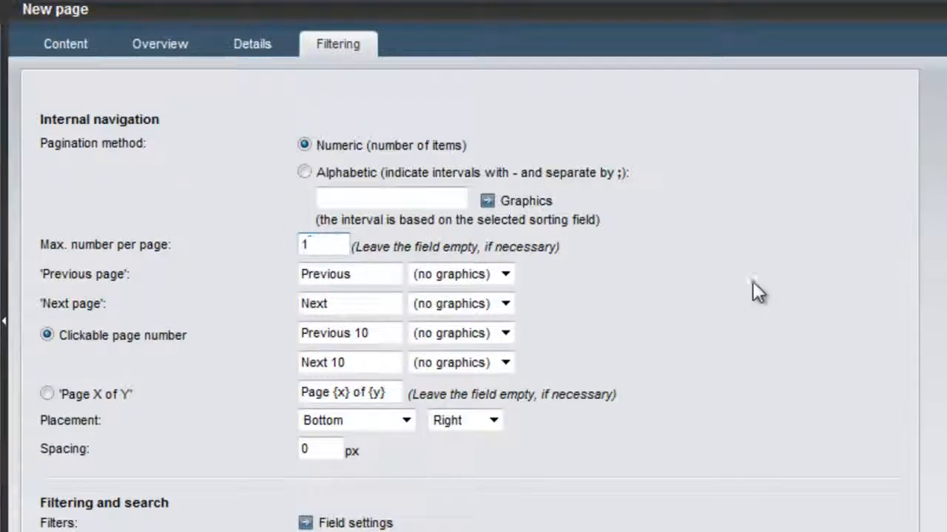
{"action": "scroll", "coordinate": [629, 295], "scroll_direction": "down", "scroll_amount": 1}
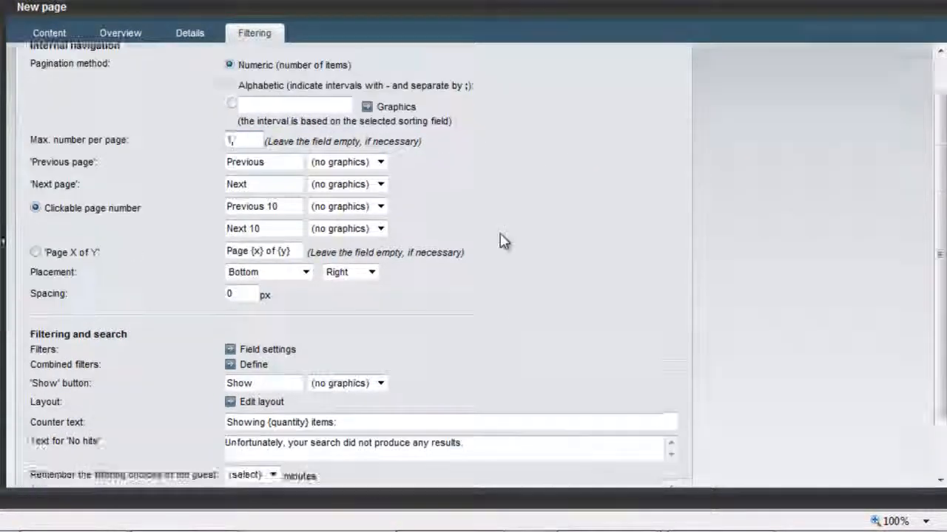
{"action": "scroll", "coordinate": [503, 240], "scroll_direction": "down", "scroll_amount": 2}
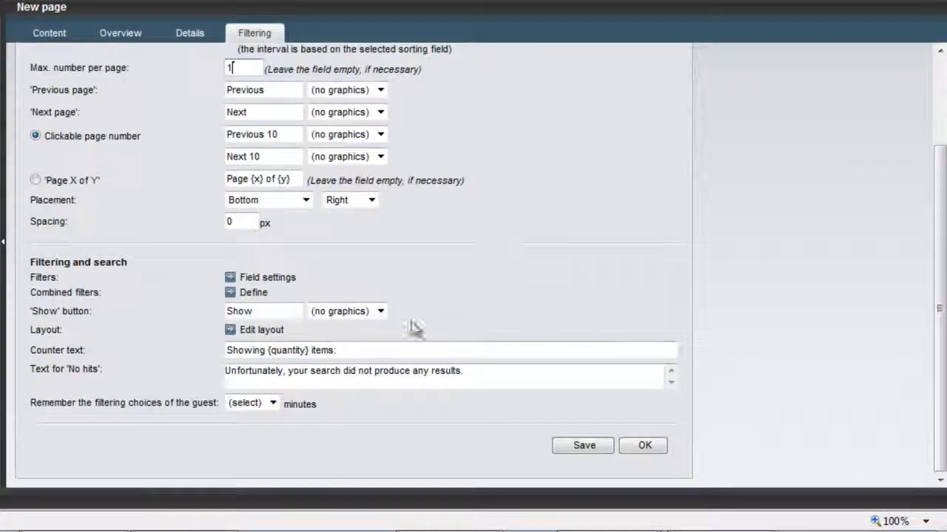
{"action": "left_click_drag", "start_coordinate": [355, 351], "coordinate": [148, 334]}
{"action": "key", "text": "Delete"}
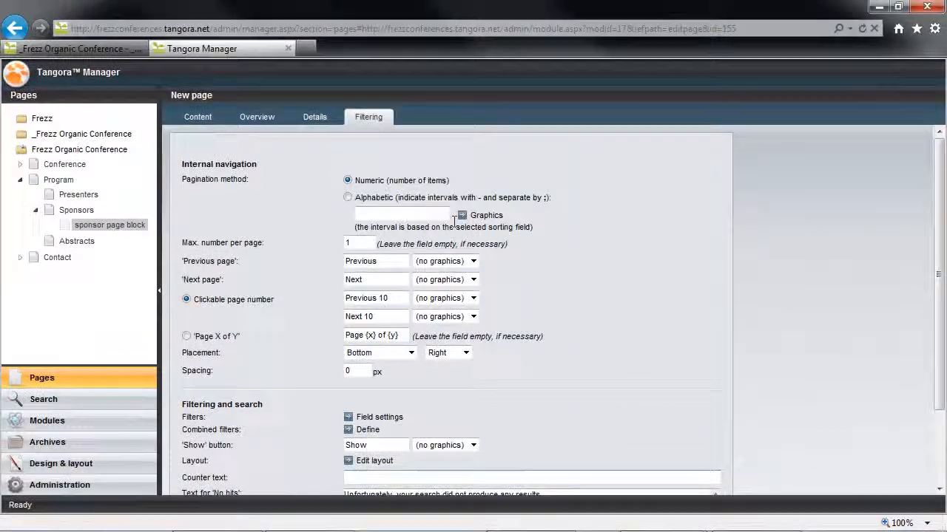
Make the click for details field open the details, using the layout from Sponsors (141) with Go to the page enabled, and confirm.
{"action": "left_click", "coordinate": [263, 119]}
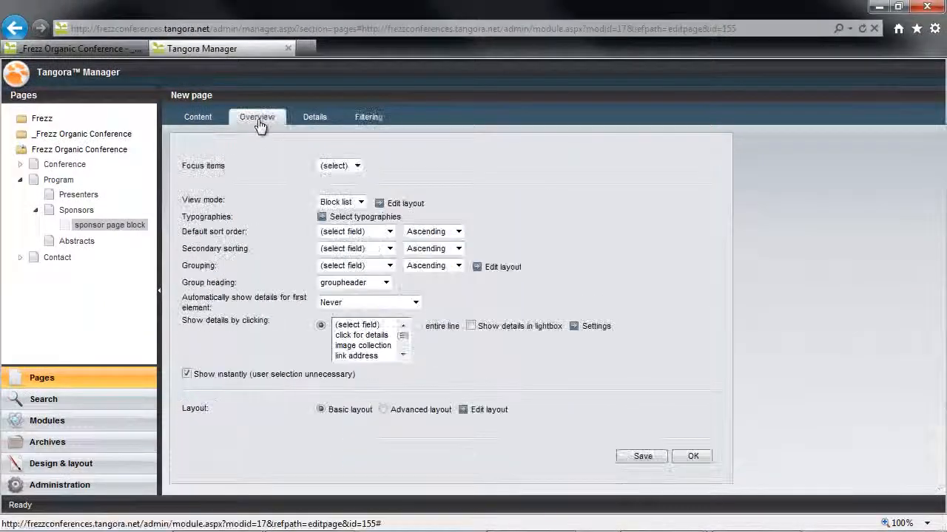
{"action": "left_click", "coordinate": [369, 336]}
{"action": "left_click", "coordinate": [314, 118]}
{"action": "left_click", "coordinate": [353, 167]}
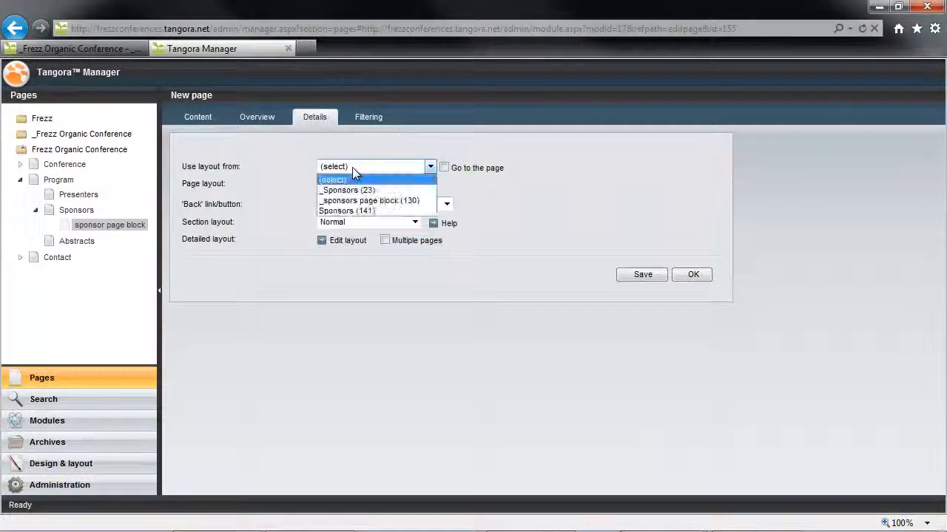
{"action": "left_click", "coordinate": [371, 212]}
{"action": "left_click", "coordinate": [444, 168]}
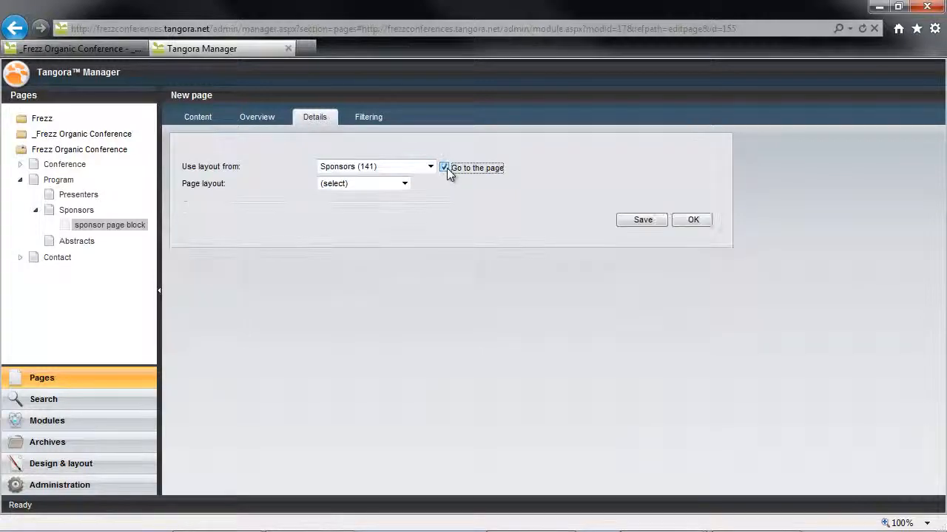
{"action": "left_click", "coordinate": [693, 220]}
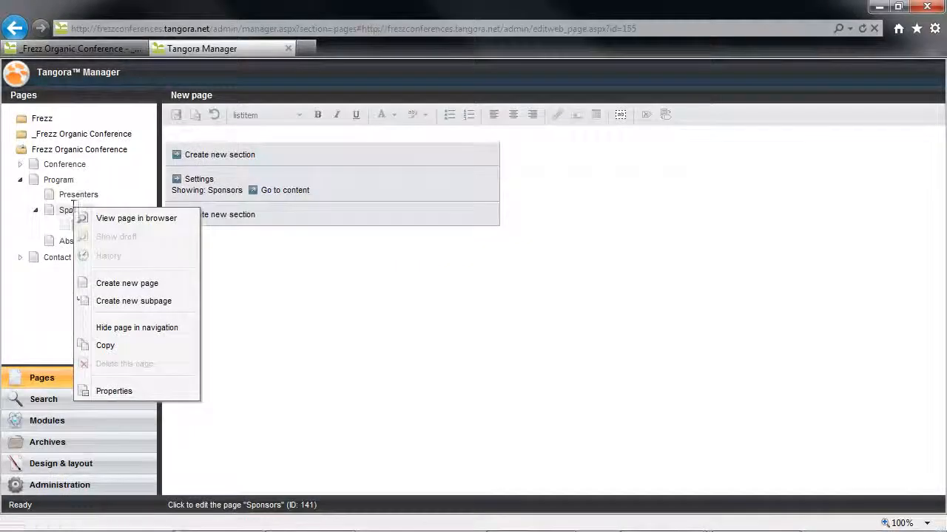
From the Sponsors page's properties, edit the page layout "layout with headline" and start a new page block named "sponsor teaser".
{"action": "left_click", "coordinate": [141, 387]}
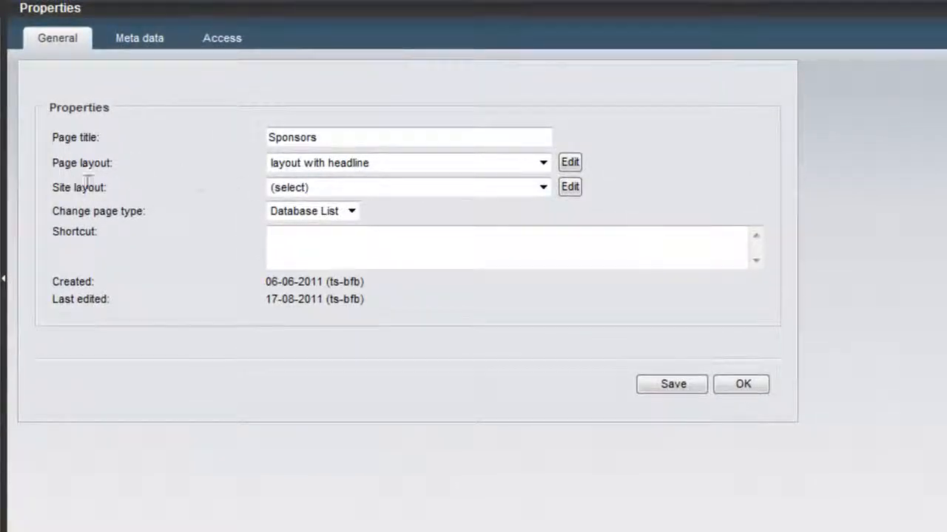
{"action": "left_click", "coordinate": [569, 163]}
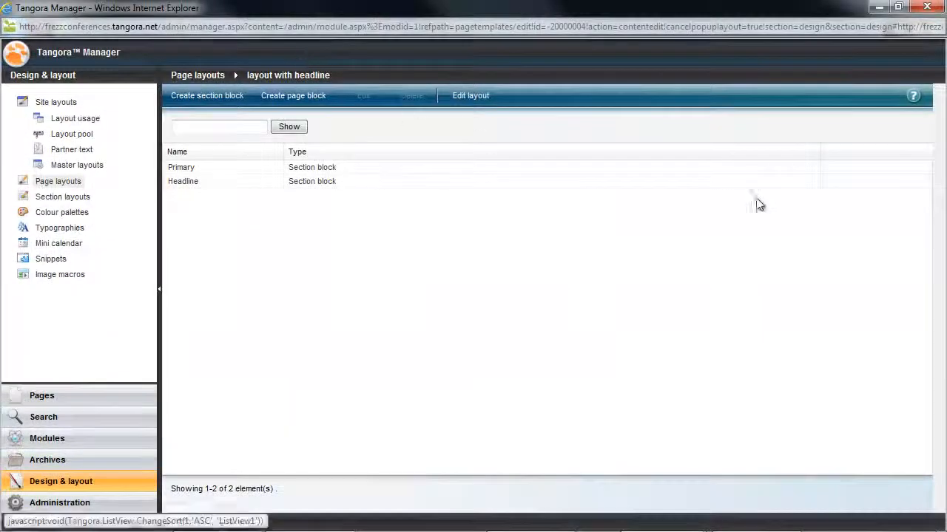
{"action": "left_click", "coordinate": [314, 107]}
{"action": "left_click", "coordinate": [583, 116]}
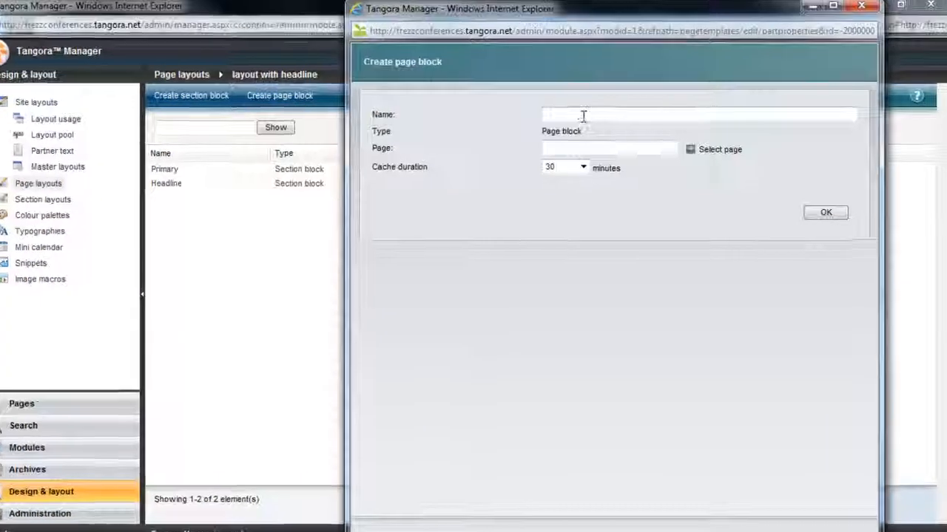
{"action": "type", "text": "spon"}
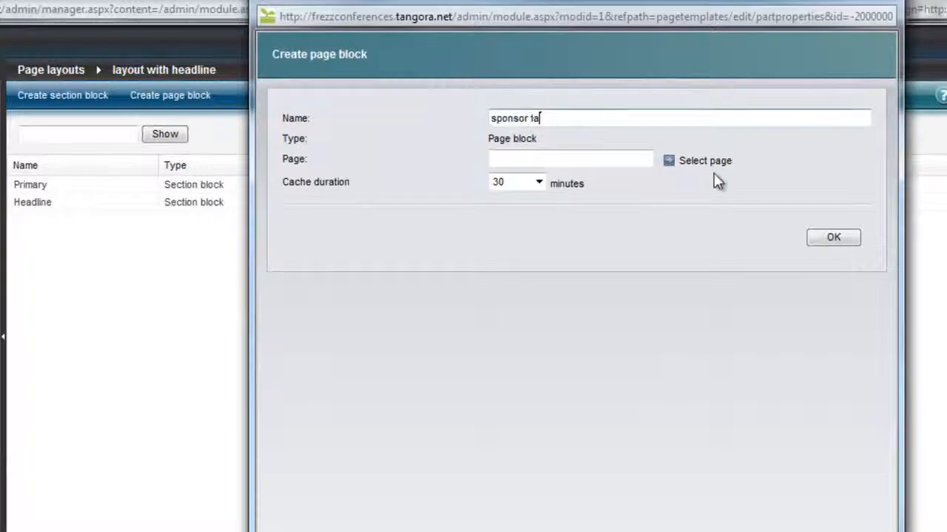
{"action": "type", "text": "sor teaser"}
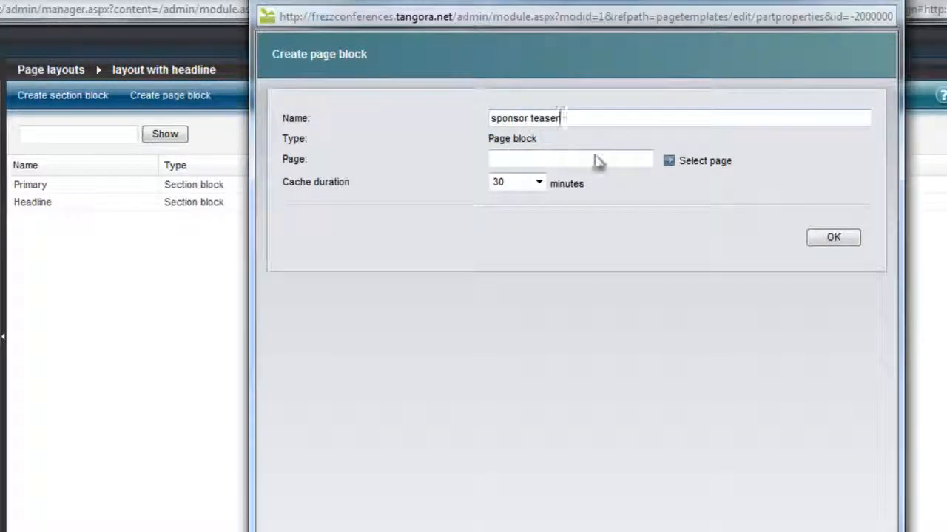
Link the page block to the "sponsor page block" page, reset its cache duration to the unselected option and confirm.
{"action": "left_click", "coordinate": [689, 163]}
{"action": "left_click", "coordinate": [601, 280]}
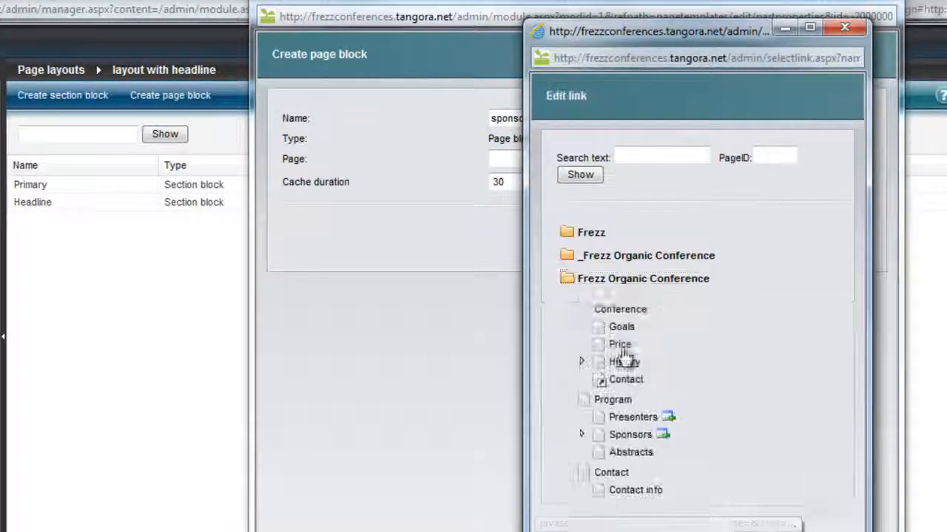
{"action": "left_click", "coordinate": [581, 421]}
{"action": "left_click", "coordinate": [640, 440]}
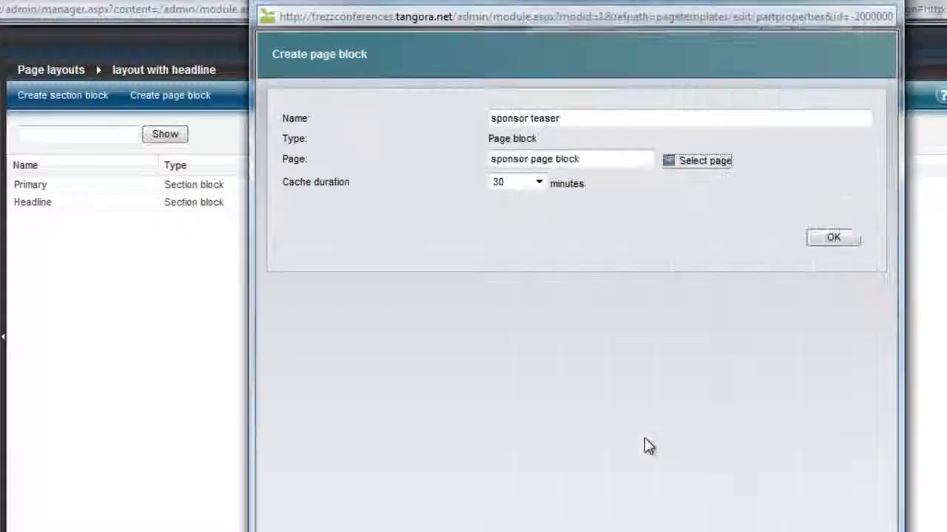
{"action": "left_click", "coordinate": [538, 185]}
{"action": "left_click", "coordinate": [532, 195]}
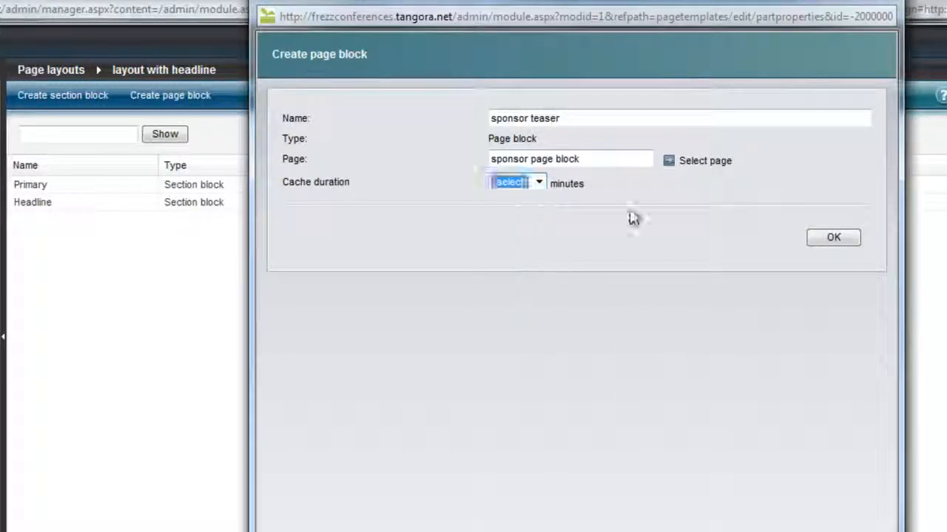
{"action": "left_click", "coordinate": [834, 238]}
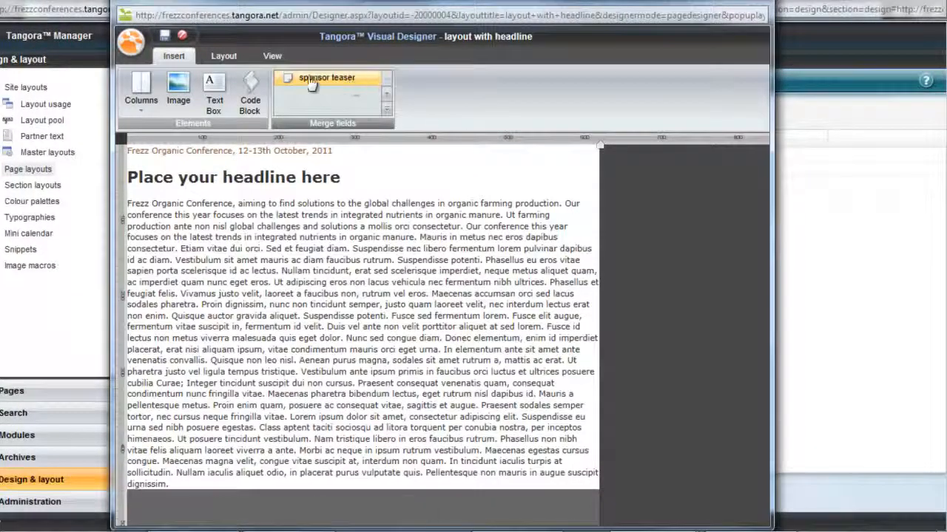
Insert the sponsor teaser merge field below the body text in the layout and give it a user-defined top margin.
{"action": "left_click", "coordinate": [361, 80]}
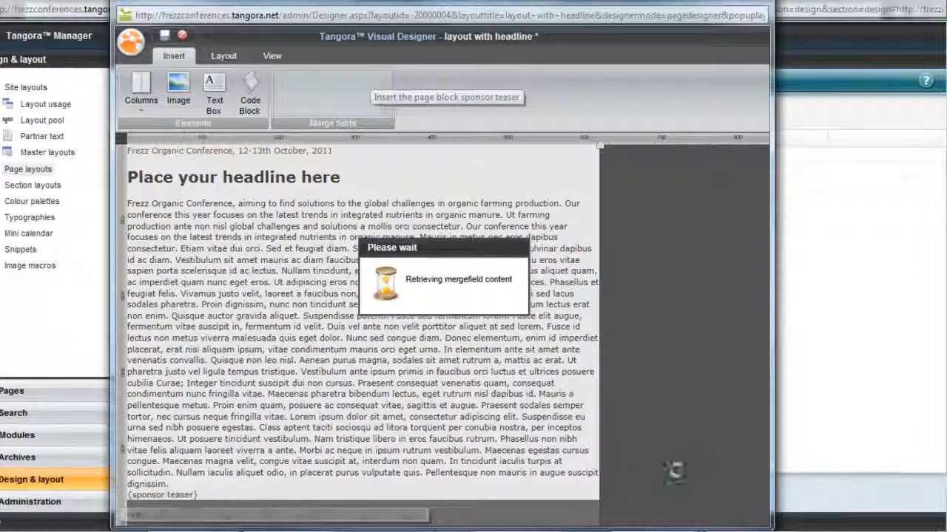
{"action": "left_click", "coordinate": [329, 462]}
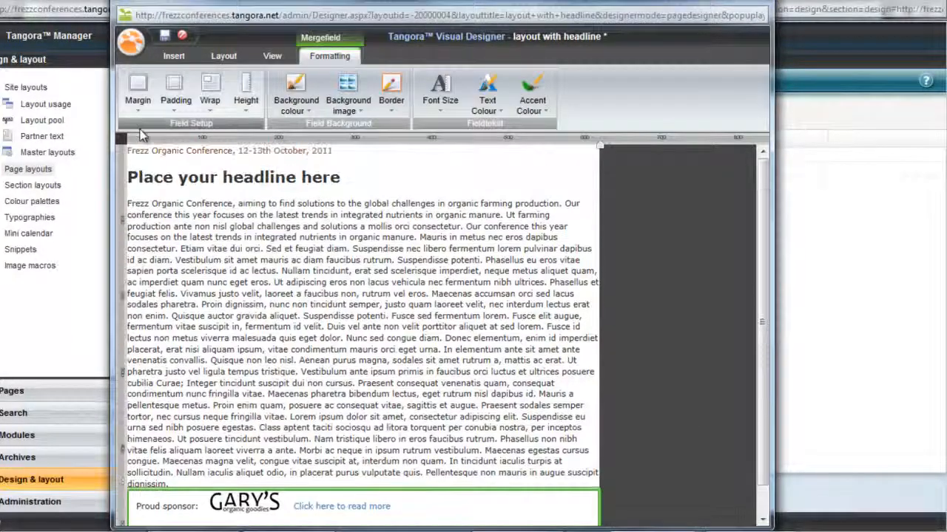
{"action": "left_click", "coordinate": [137, 92]}
{"action": "left_click", "coordinate": [170, 237]}
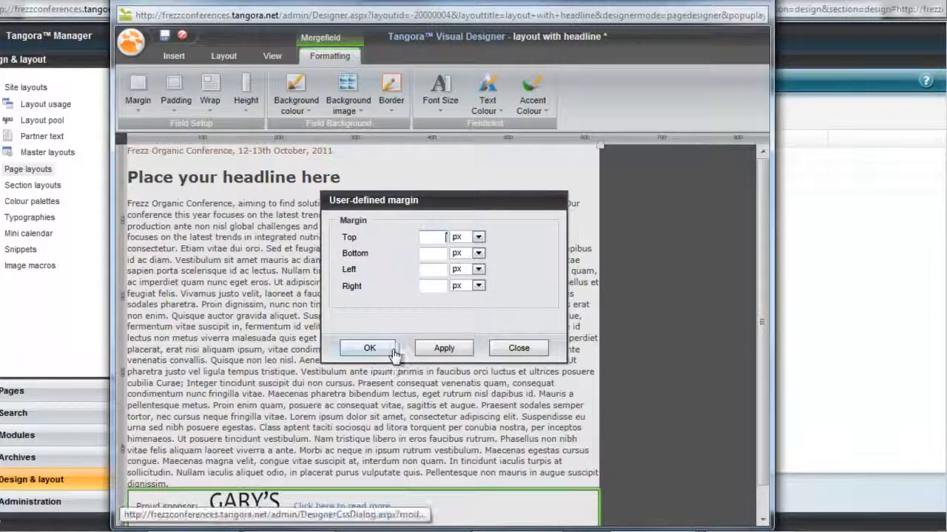
{"action": "left_click", "coordinate": [370, 348]}
Set the sponsor teaser field's user-defined top padding to 12 px.
{"action": "left_click", "coordinate": [170, 98]}
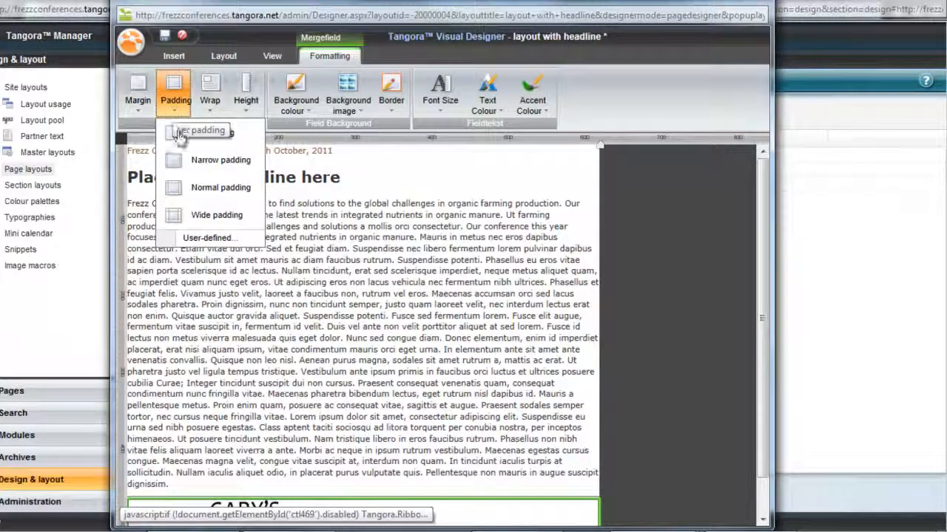
{"action": "left_click", "coordinate": [201, 238]}
{"action": "type", "text": "12"}
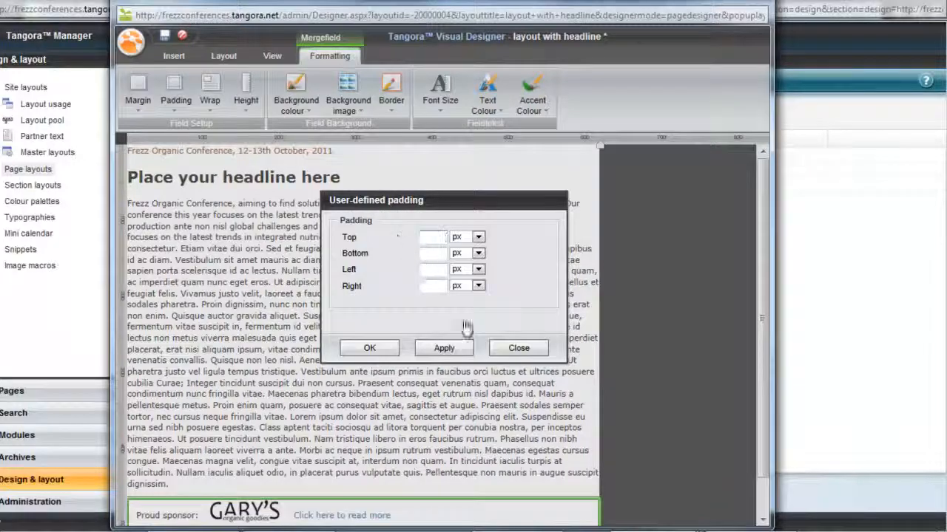
{"action": "left_click", "coordinate": [370, 347]}
Give the sponsor teaser field a solid 1 px top border in Midnatsblå (#17425A), save the layout and close the designer.
{"action": "left_click", "coordinate": [383, 99]}
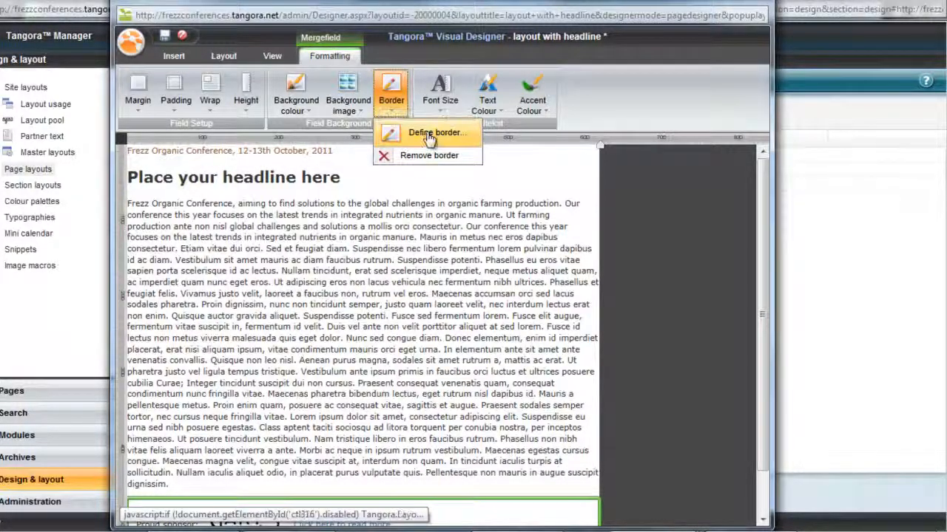
{"action": "left_click", "coordinate": [399, 131]}
{"action": "left_click", "coordinate": [393, 153]}
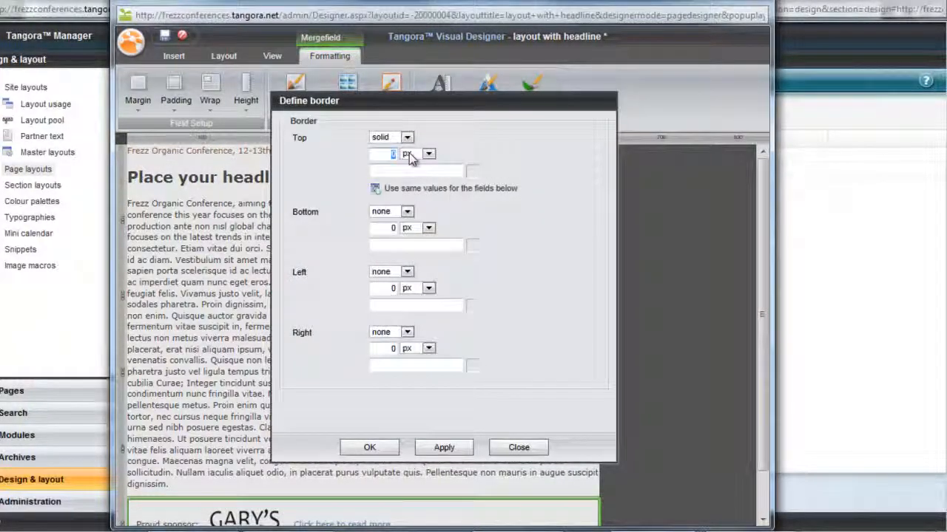
{"action": "left_click", "coordinate": [466, 172]}
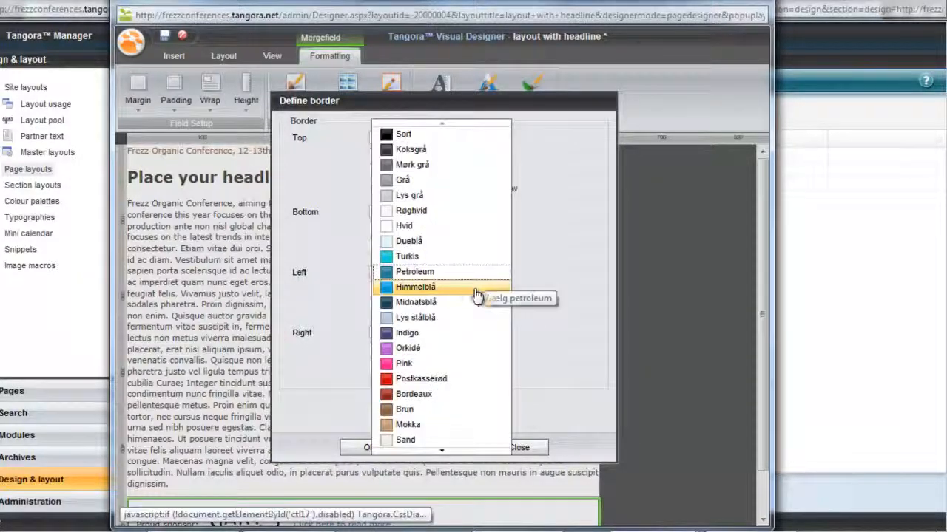
{"action": "left_click", "coordinate": [457, 302]}
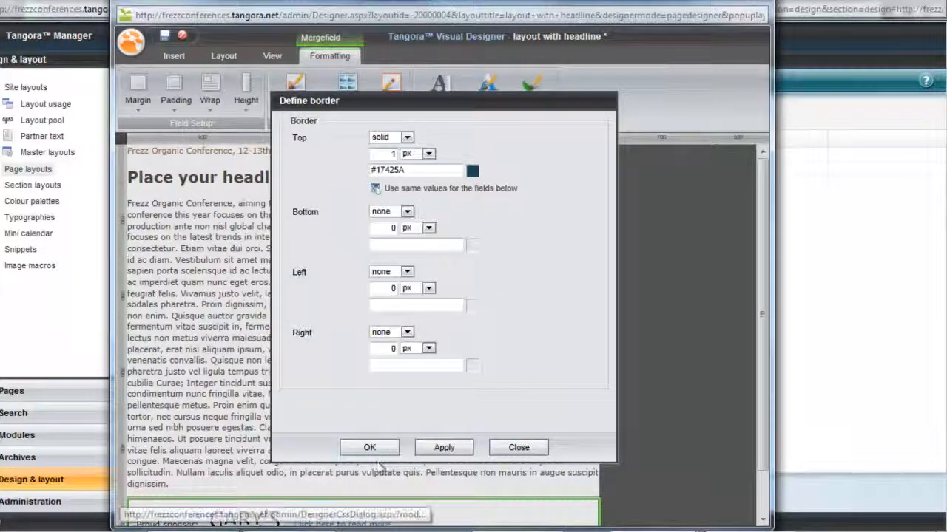
{"action": "key", "text": "Return"}
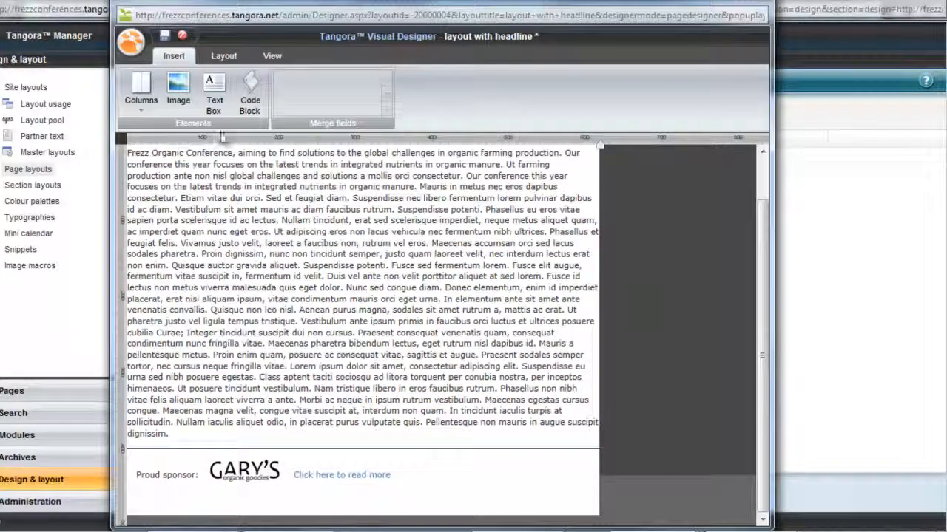
{"action": "left_click", "coordinate": [164, 35]}
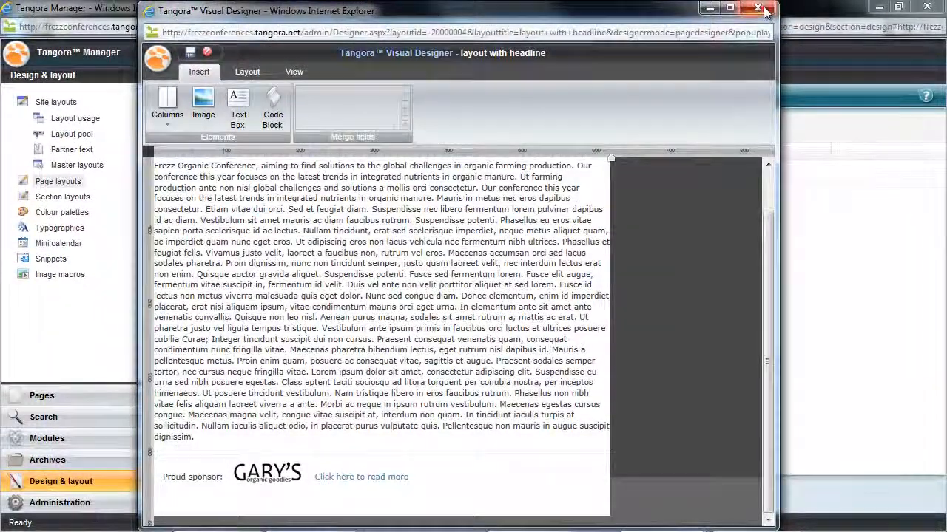
{"action": "left_click", "coordinate": [766, 10]}
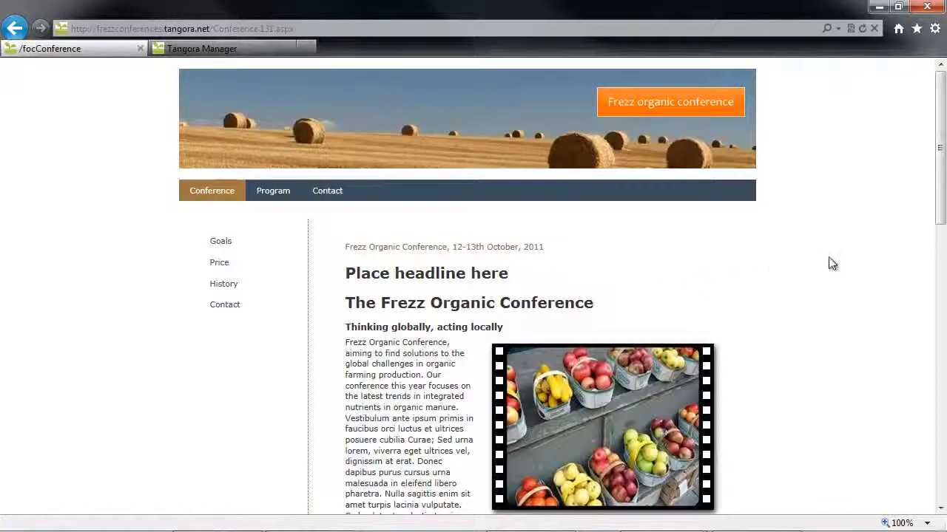
Check the "Proud sponsor" block at the foot of the Conference, Program, Contact and Sponsors pages on the live site.
{"action": "scroll", "coordinate": [830, 281], "scroll_direction": "down", "scroll_amount": 15}
{"action": "scroll", "coordinate": [765, 357], "scroll_direction": "up", "scroll_amount": 15}
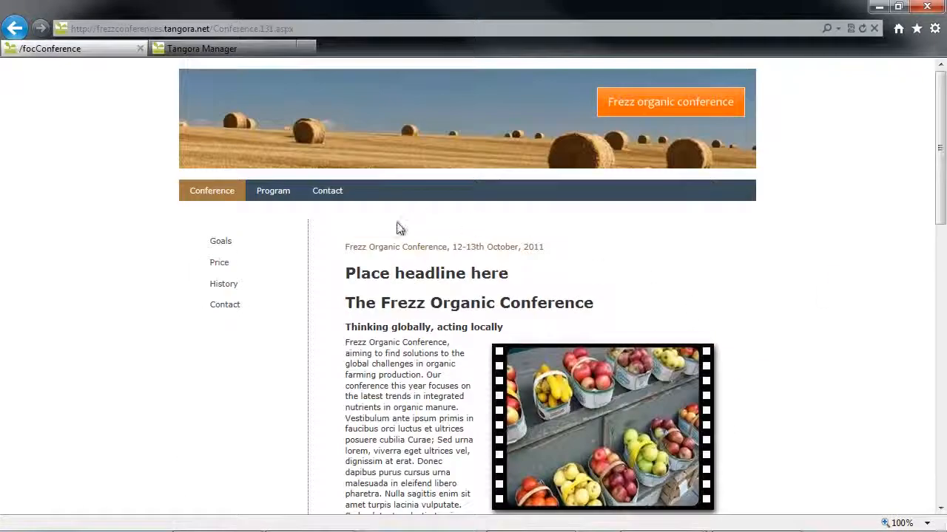
{"action": "left_click", "coordinate": [270, 190]}
{"action": "scroll", "coordinate": [860, 253], "scroll_direction": "down", "scroll_amount": 10}
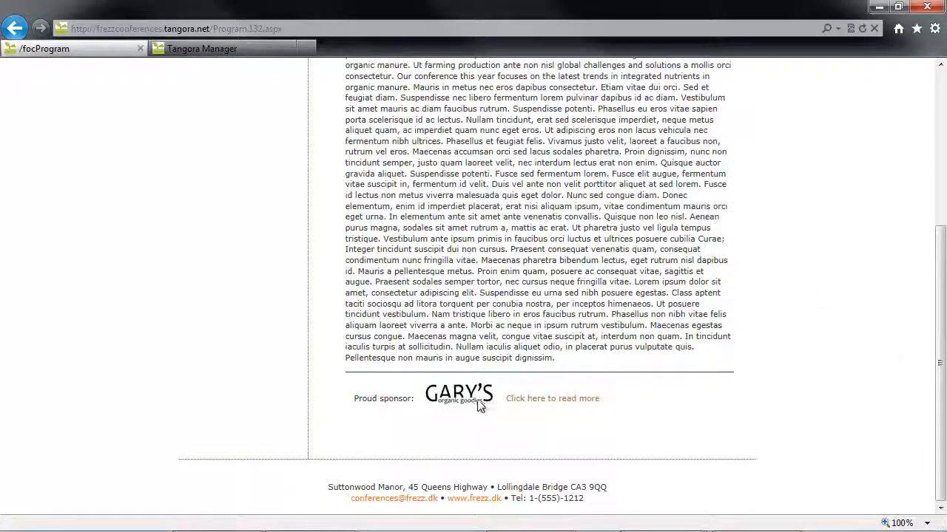
{"action": "scroll", "coordinate": [734, 397], "scroll_direction": "up", "scroll_amount": 10}
{"action": "left_click", "coordinate": [333, 192]}
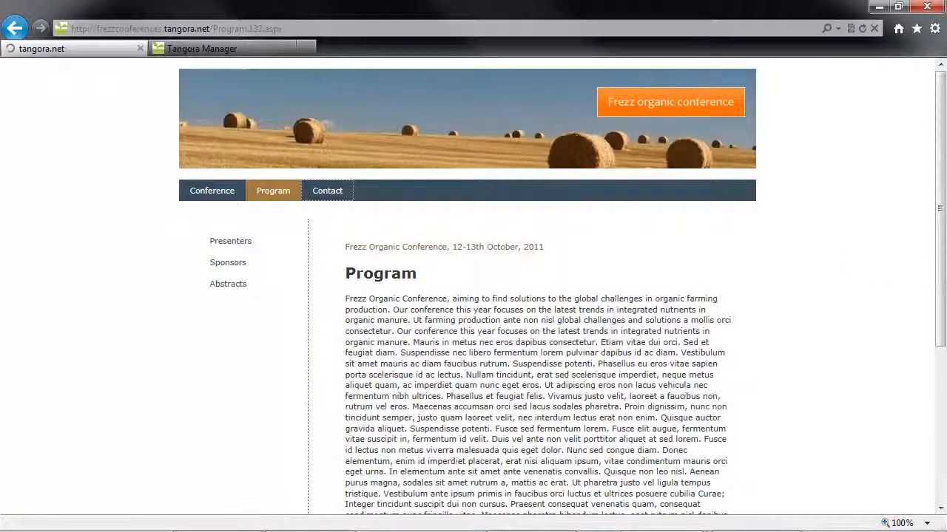
{"action": "scroll", "coordinate": [809, 296], "scroll_direction": "down", "scroll_amount": 3}
{"action": "scroll", "coordinate": [880, 392], "scroll_direction": "up", "scroll_amount": 3}
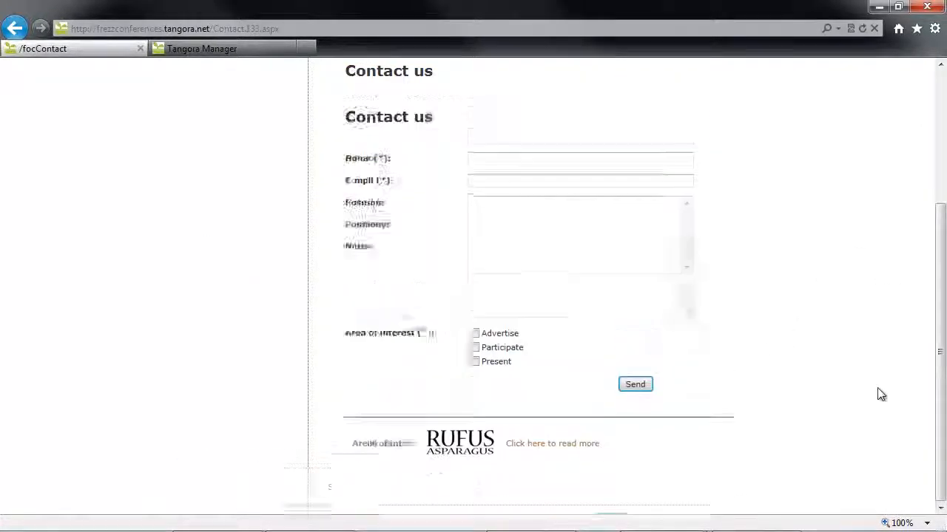
{"action": "left_click", "coordinate": [263, 195]}
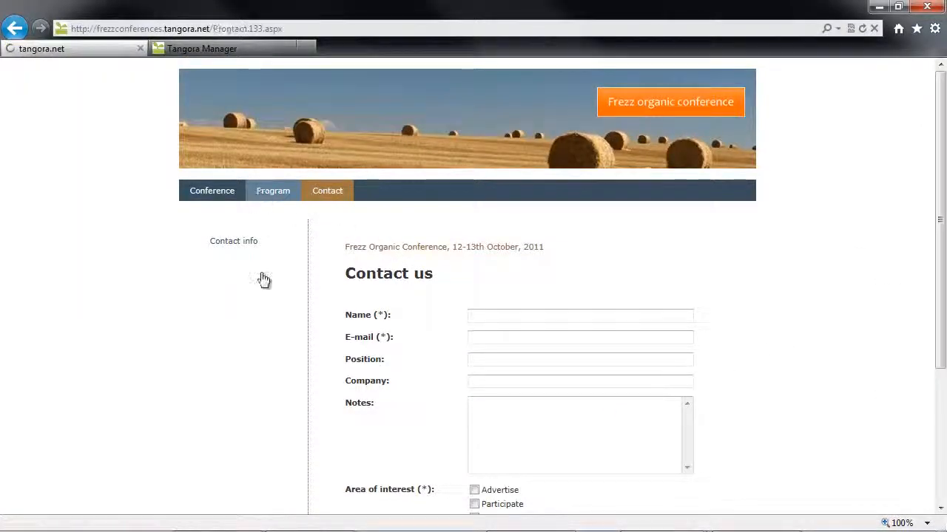
{"action": "left_click", "coordinate": [235, 264]}
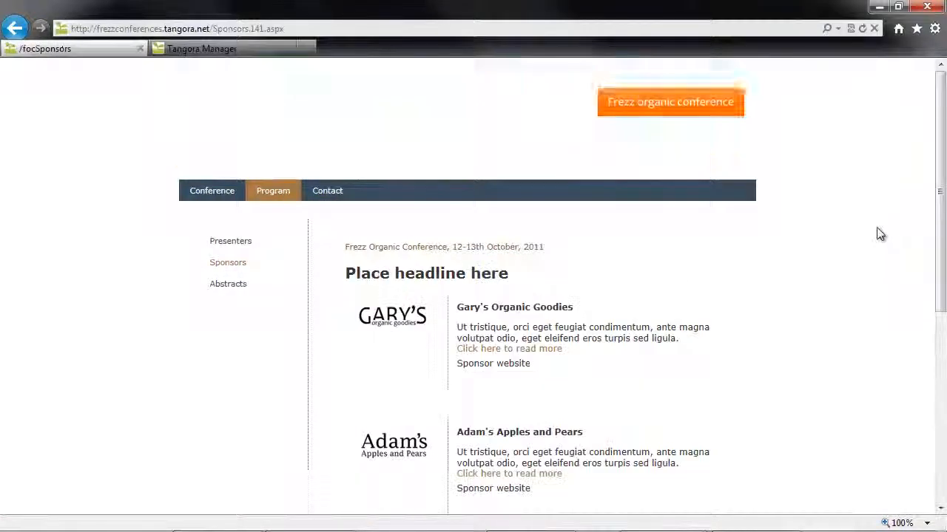
{"action": "scroll", "coordinate": [879, 237], "scroll_direction": "down", "scroll_amount": 5}
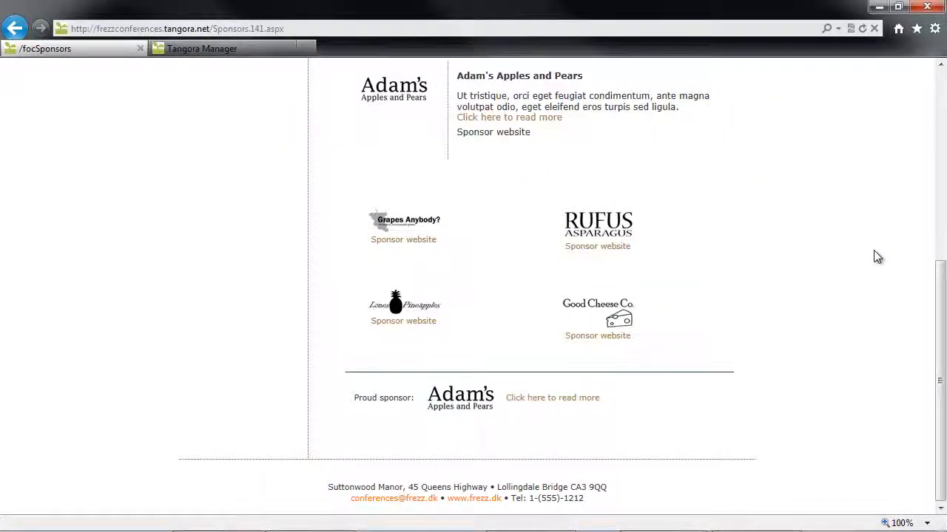